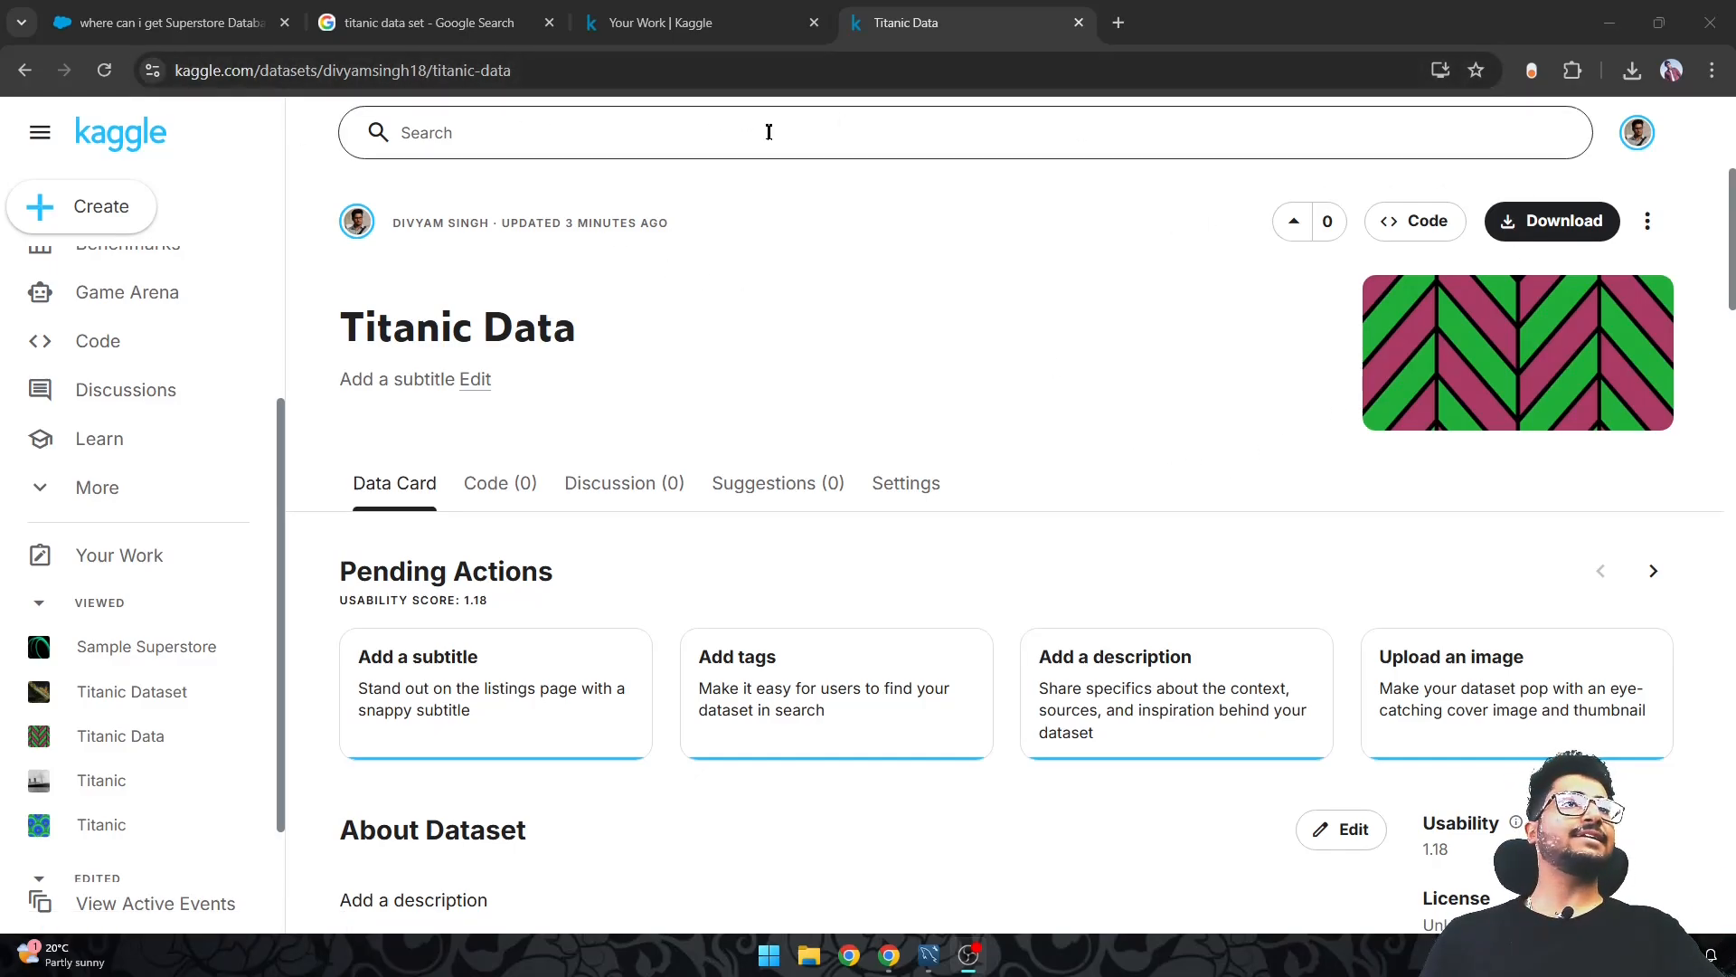
Download the Titanic Data dataset as a zip and show the downloaded archive in its folder
{"action": "left_click", "coordinate": [1553, 233]}
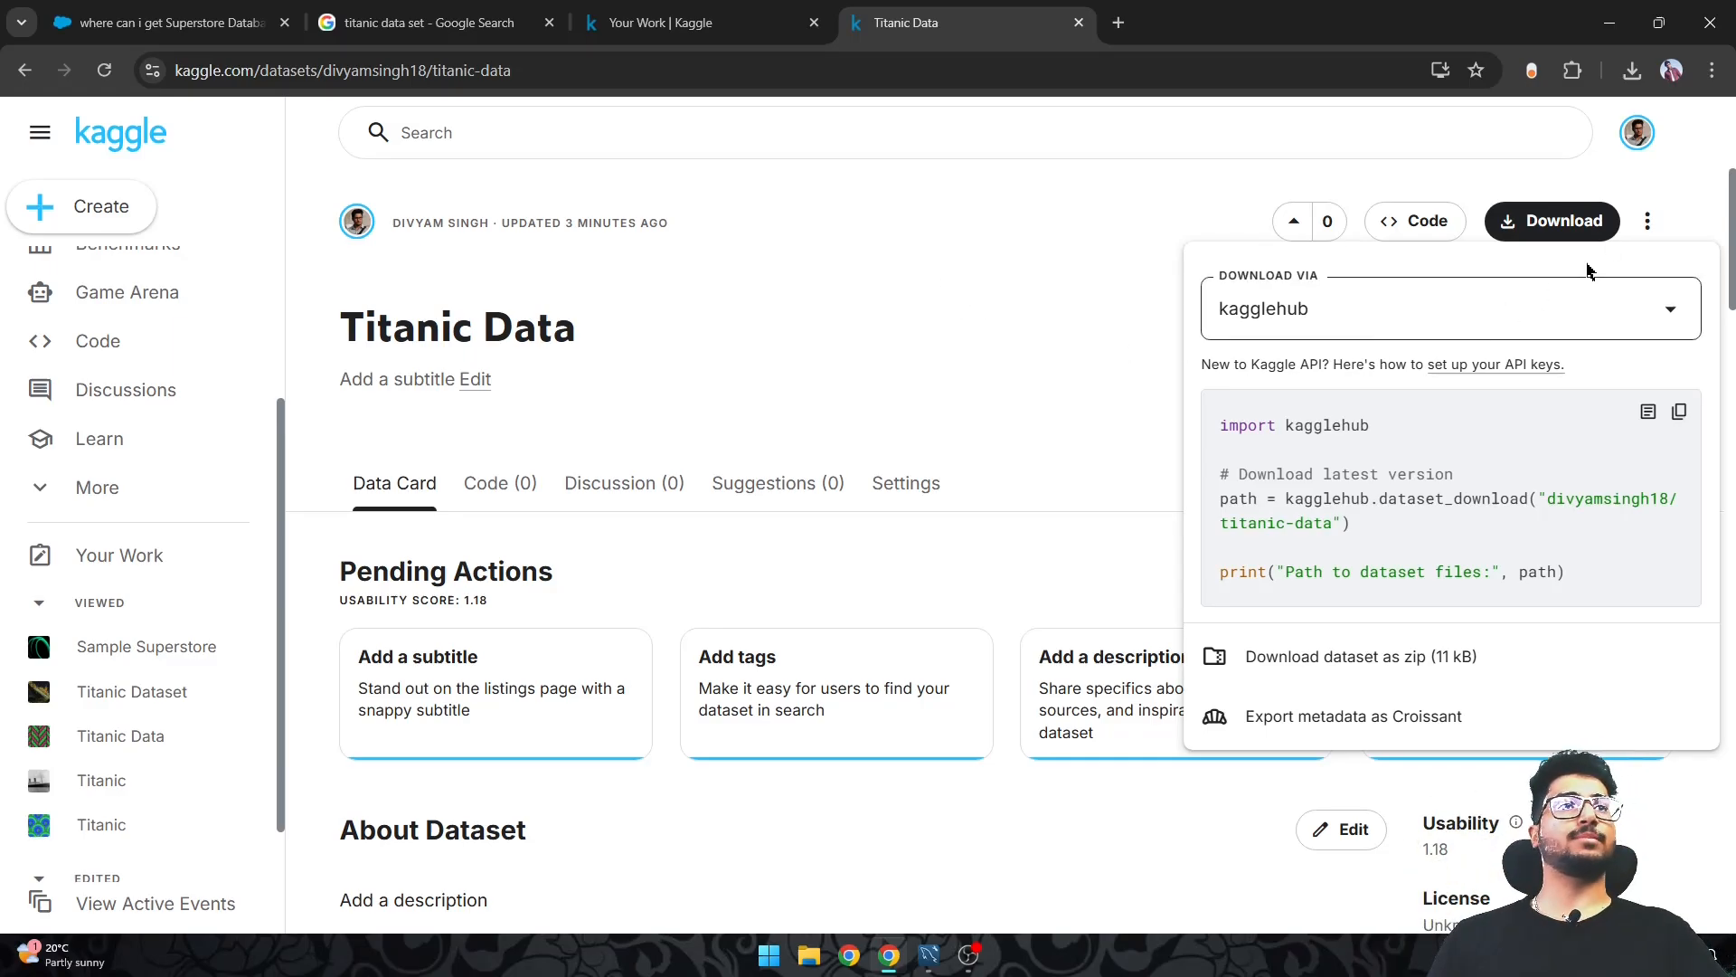
{"action": "left_click", "coordinate": [1381, 656]}
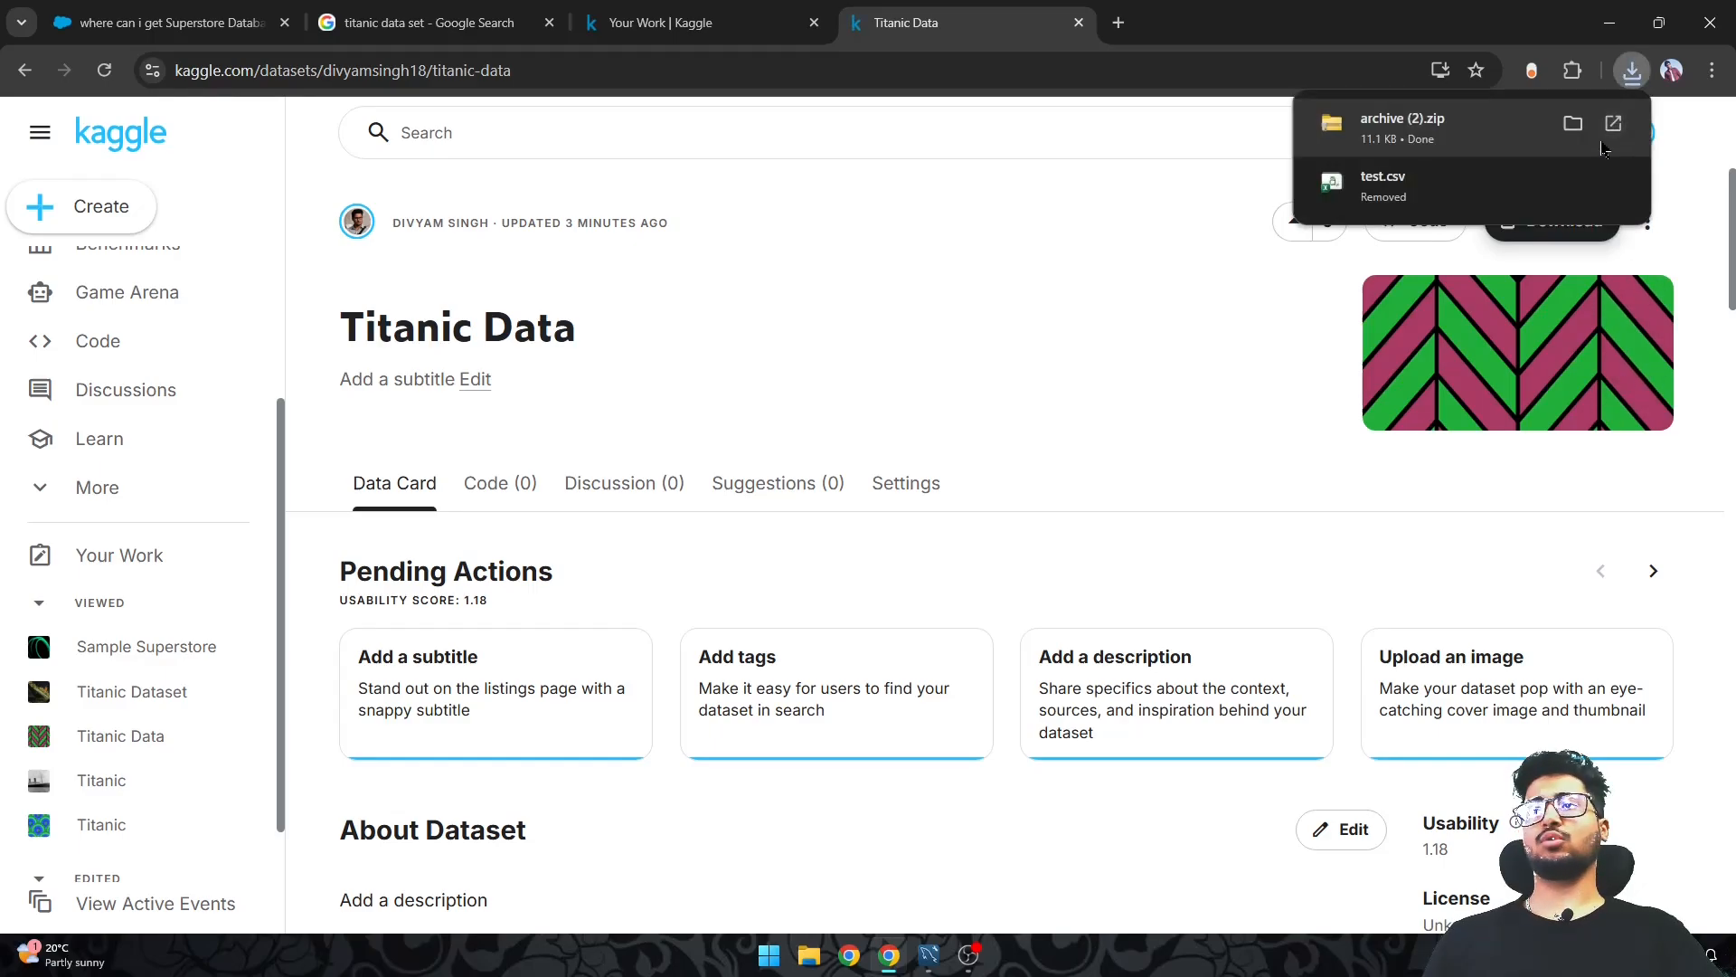
{"action": "left_click", "coordinate": [1575, 125]}
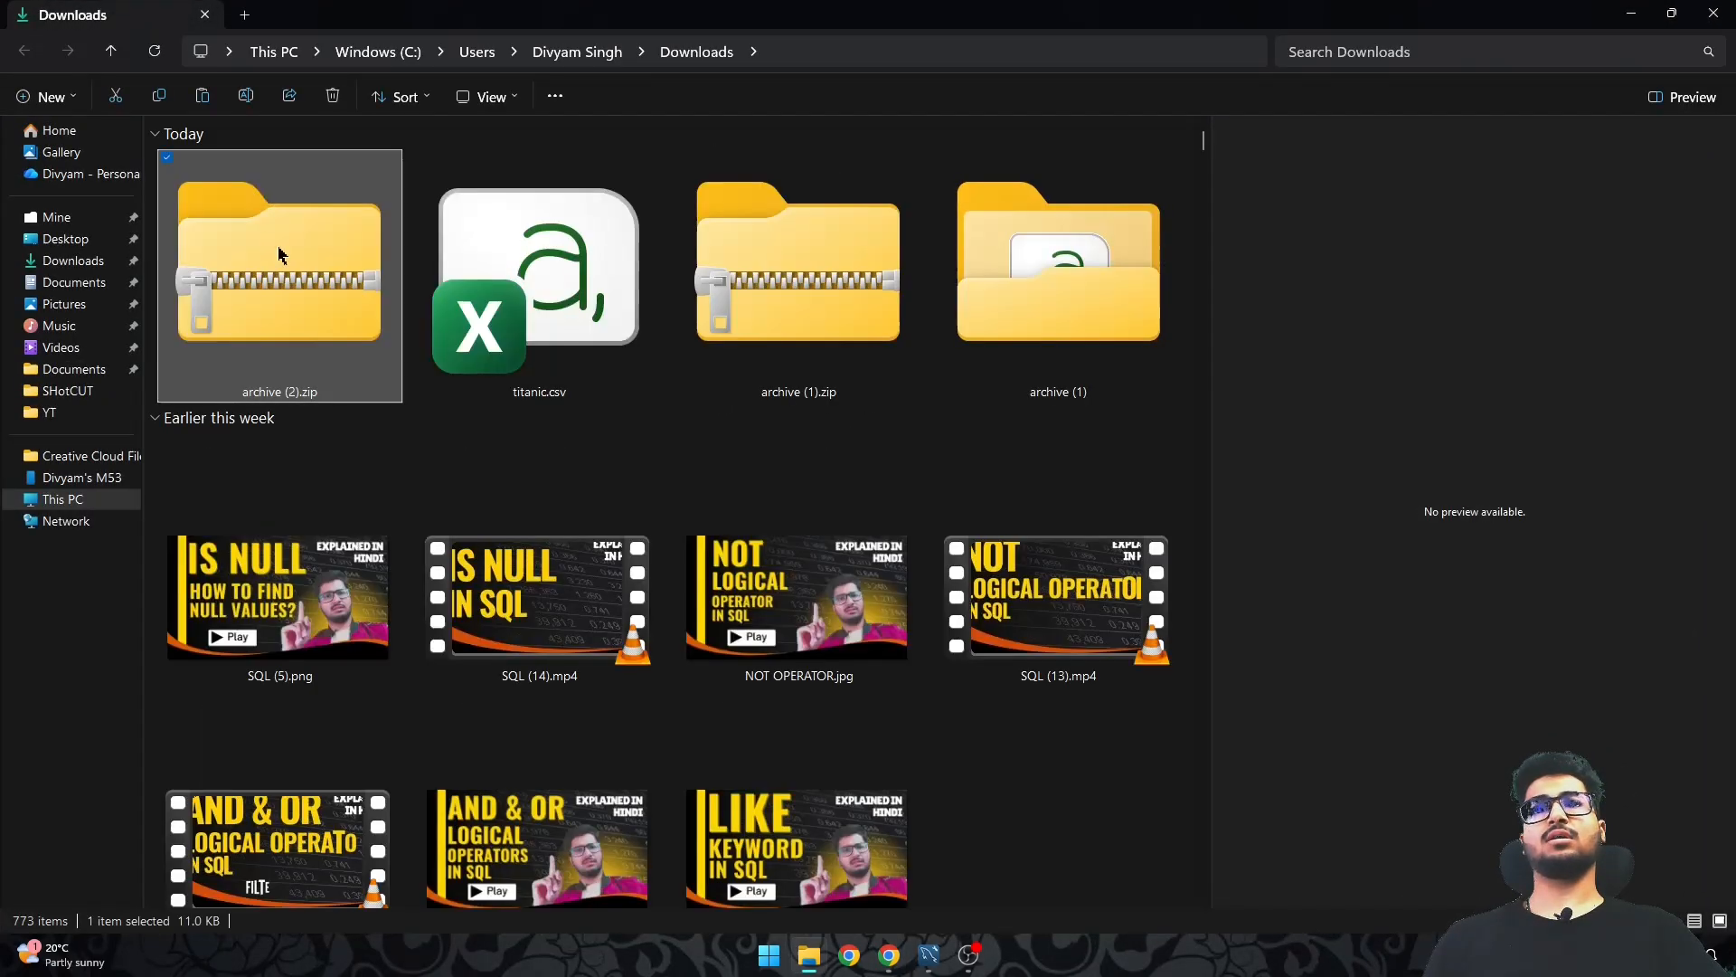
Extract archive (2).zip in Downloads and select the titanic.csv file in the extracted folder
{"action": "right_click", "coordinate": [285, 255]}
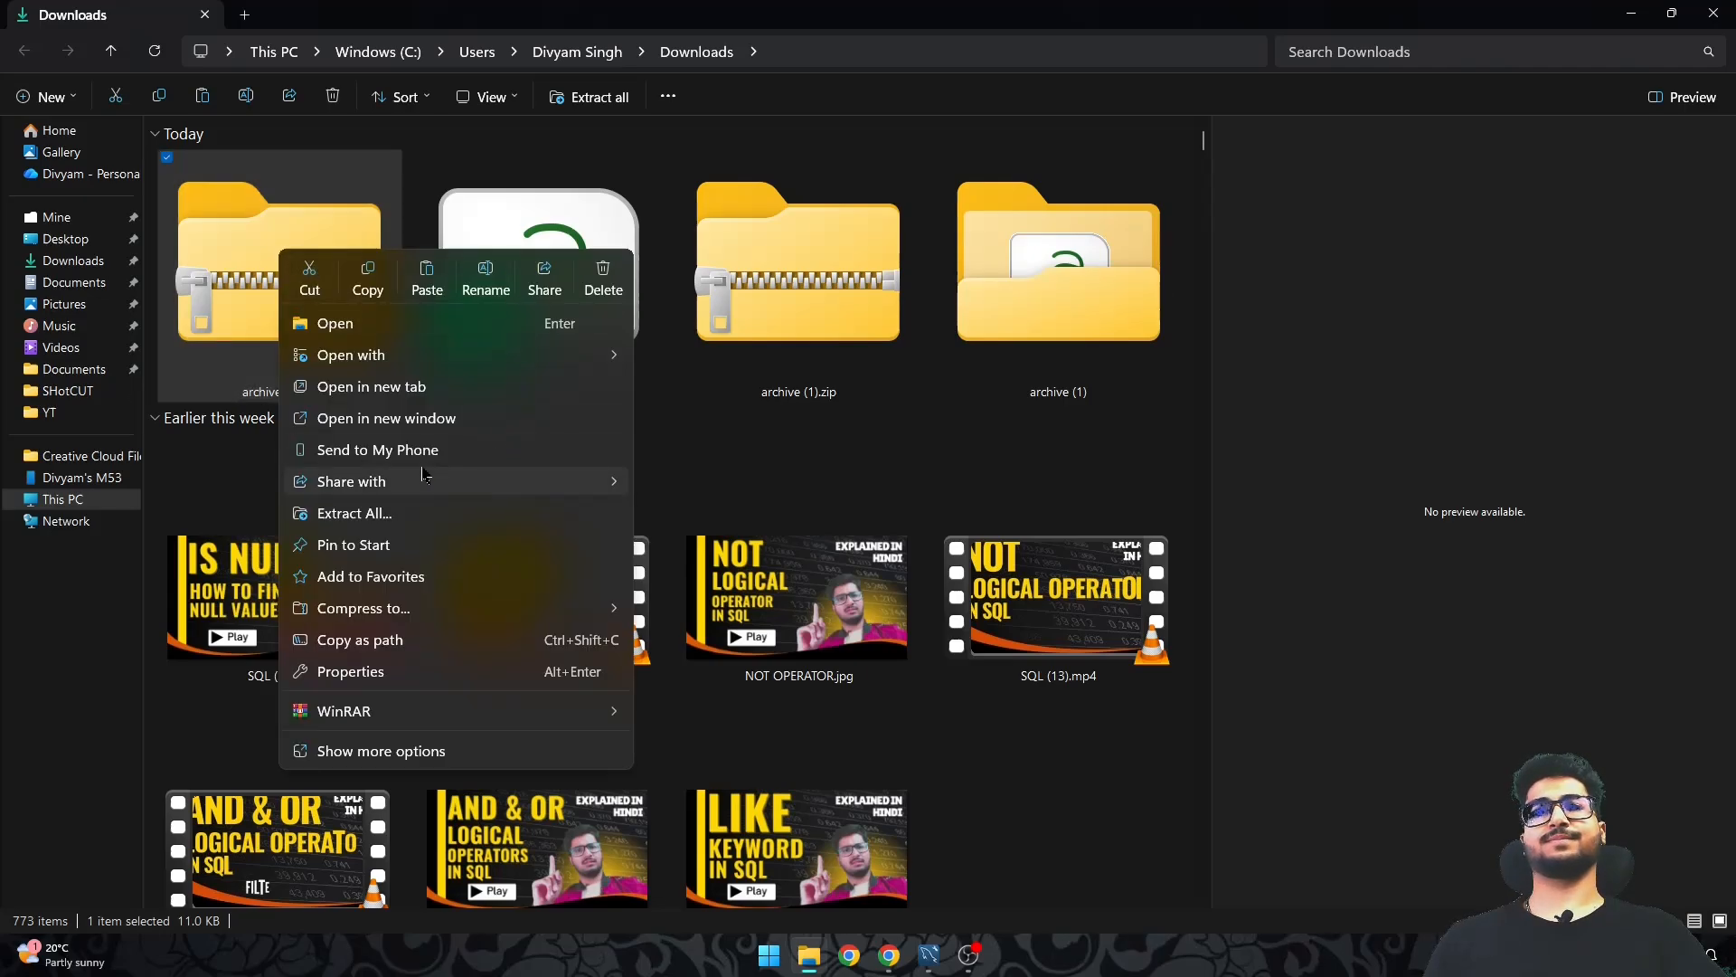
{"action": "left_click", "coordinate": [366, 515]}
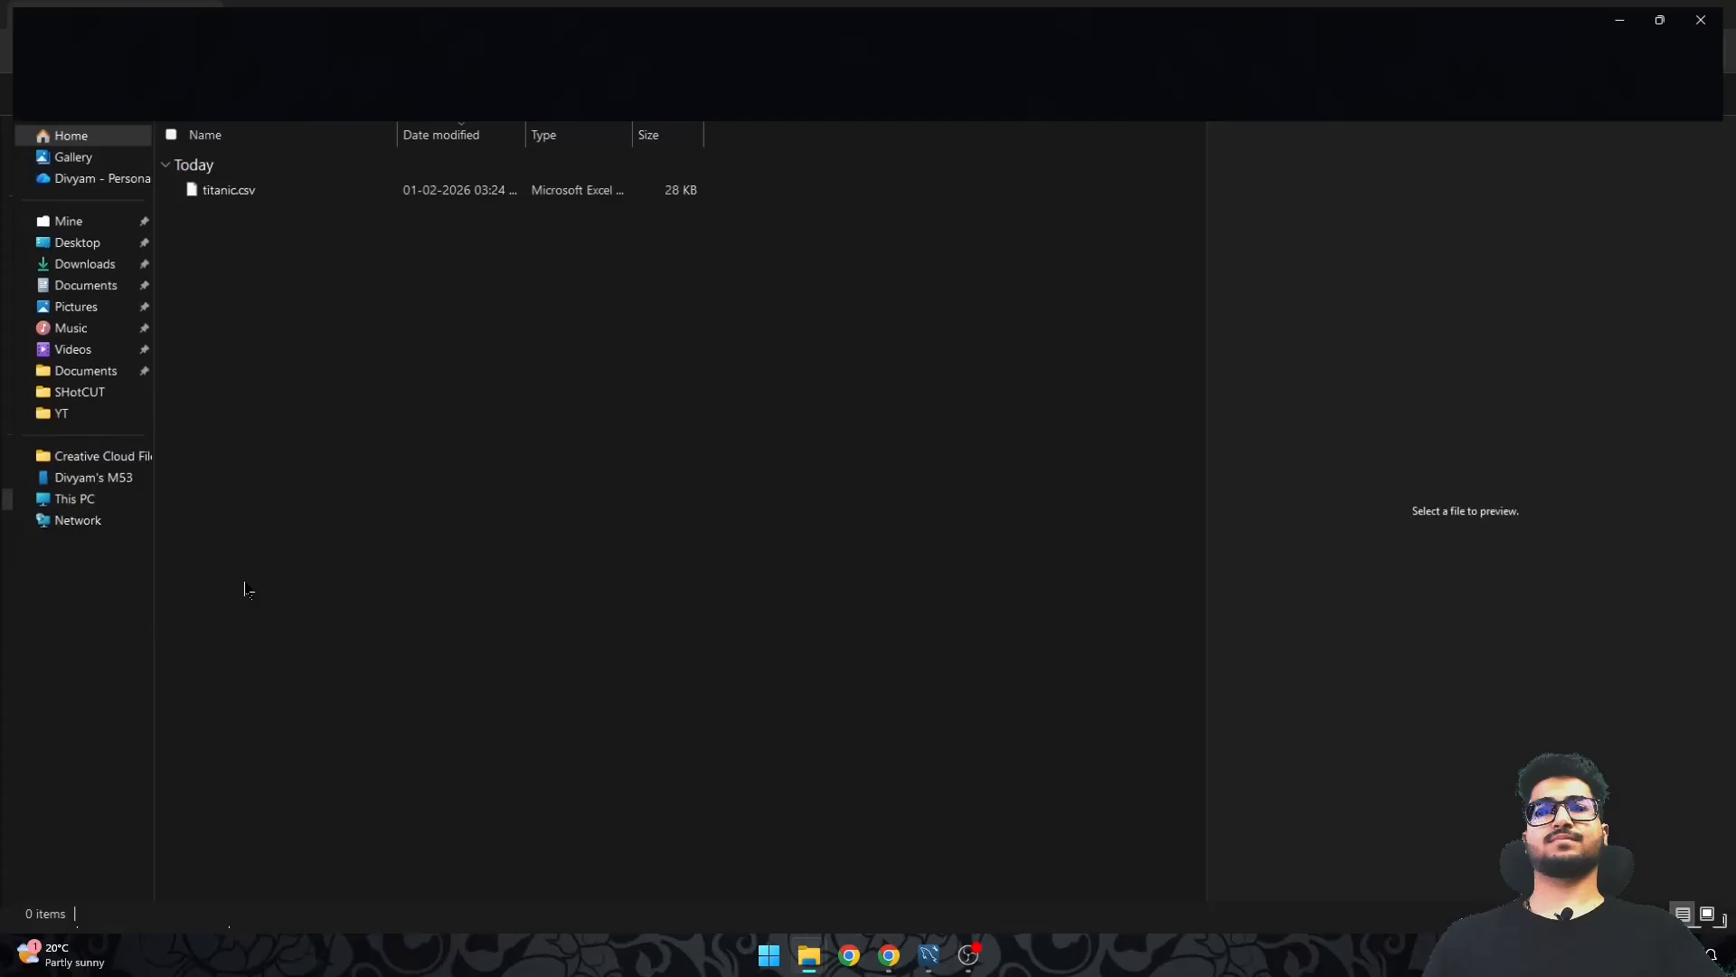
{"action": "left_click", "coordinate": [286, 193]}
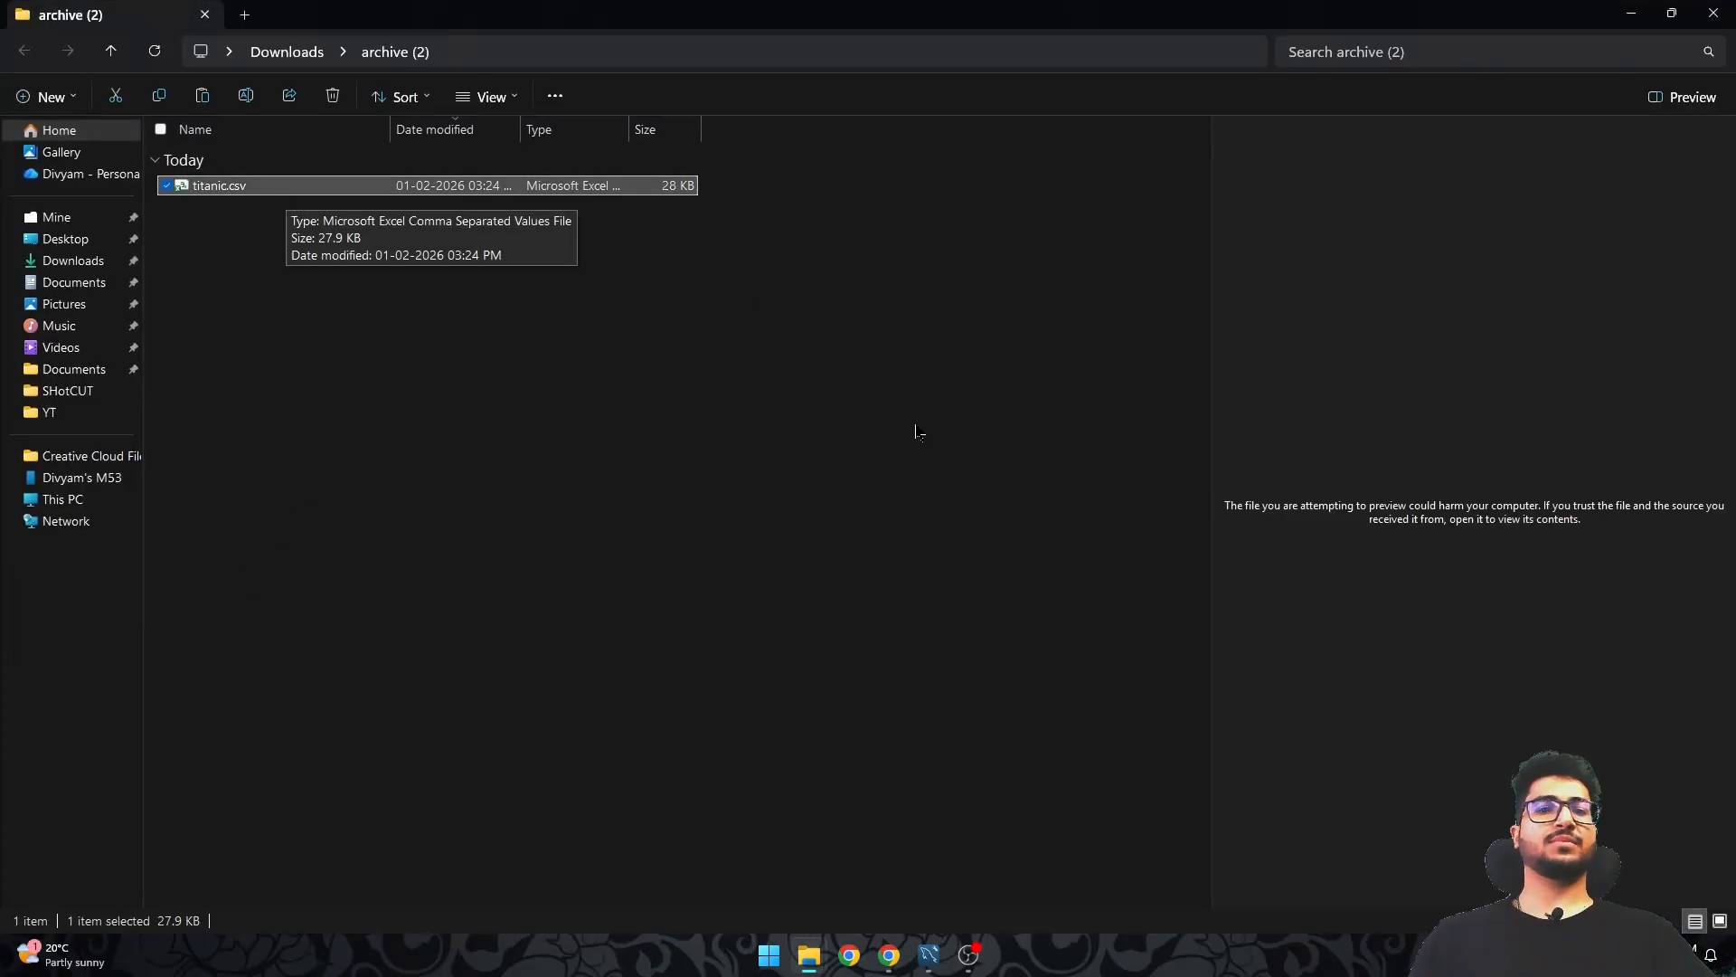
{"action": "left_click", "coordinate": [807, 500]}
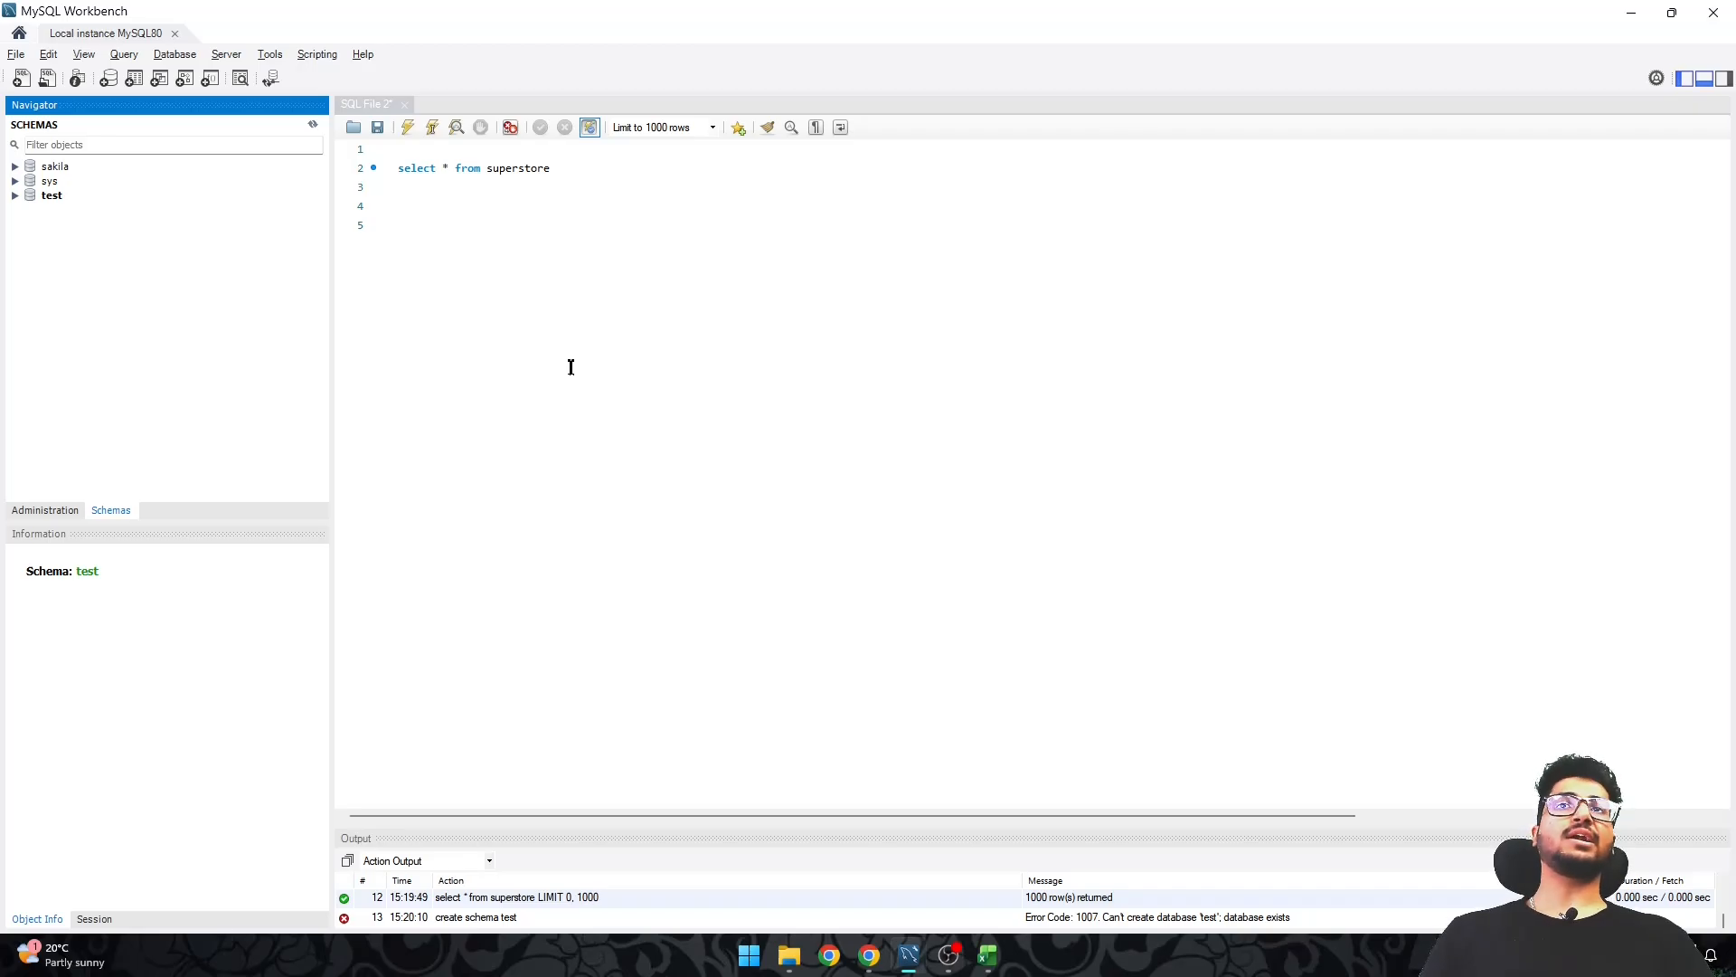
In MySQL Workbench, write "create schema test" on line 5 of the query and try to run it
{"action": "left_click", "coordinate": [692, 315]}
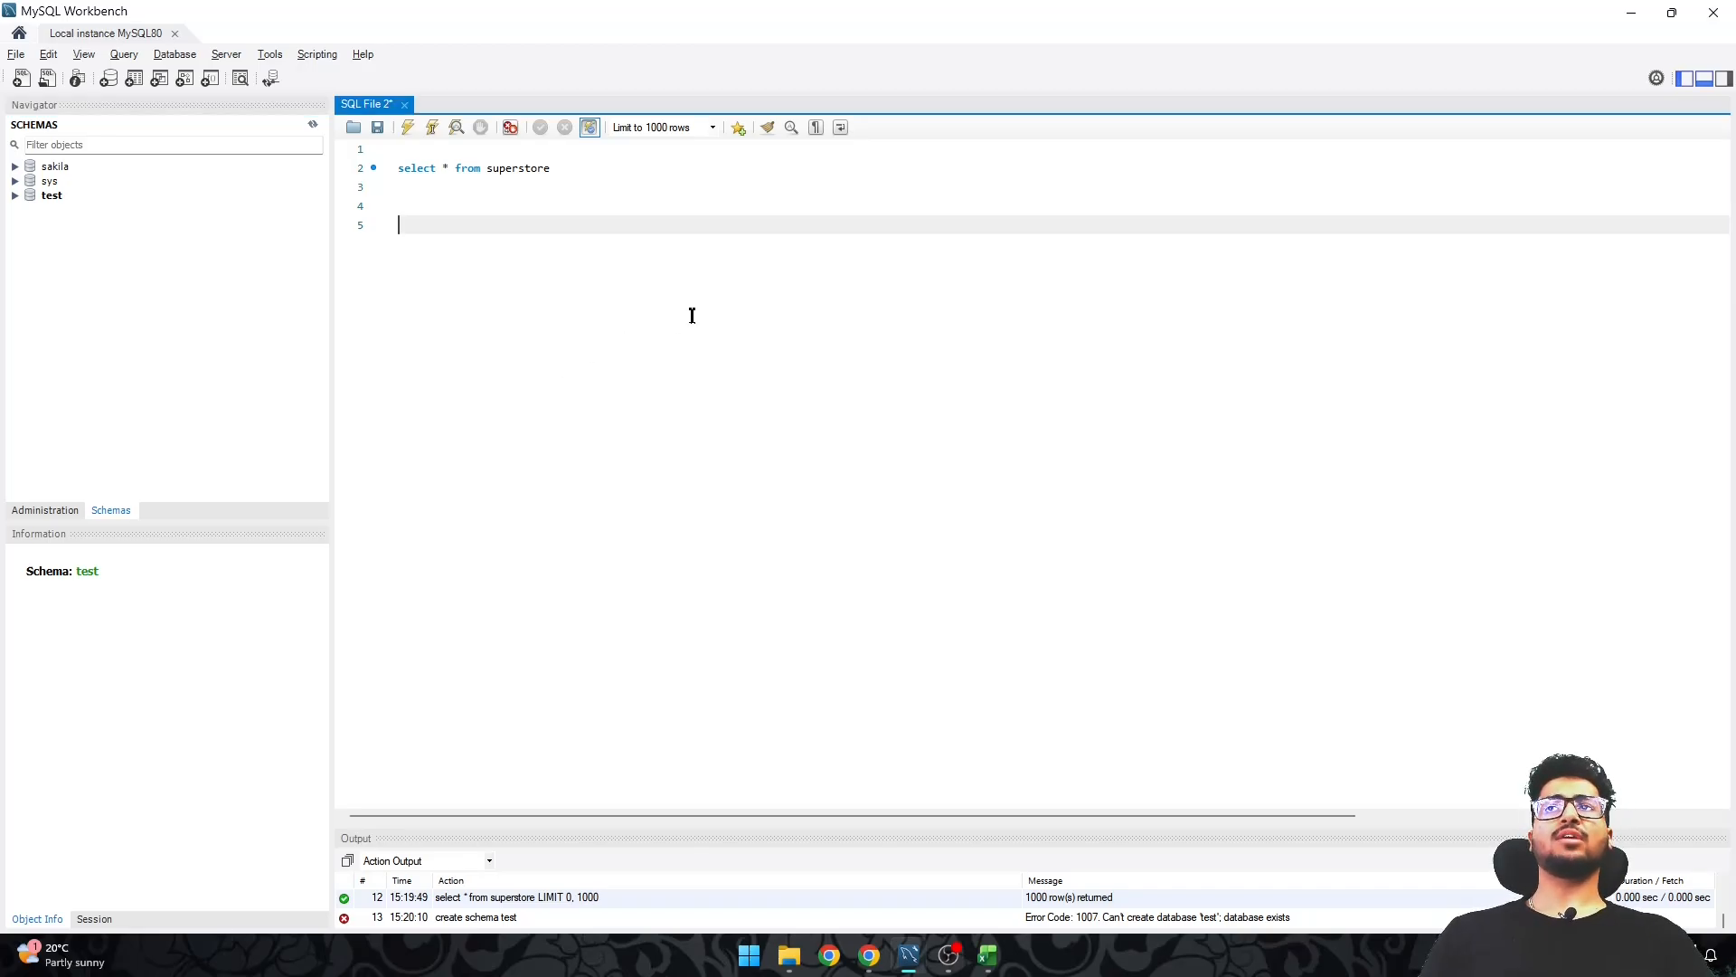
{"action": "type", "text": "cr"}
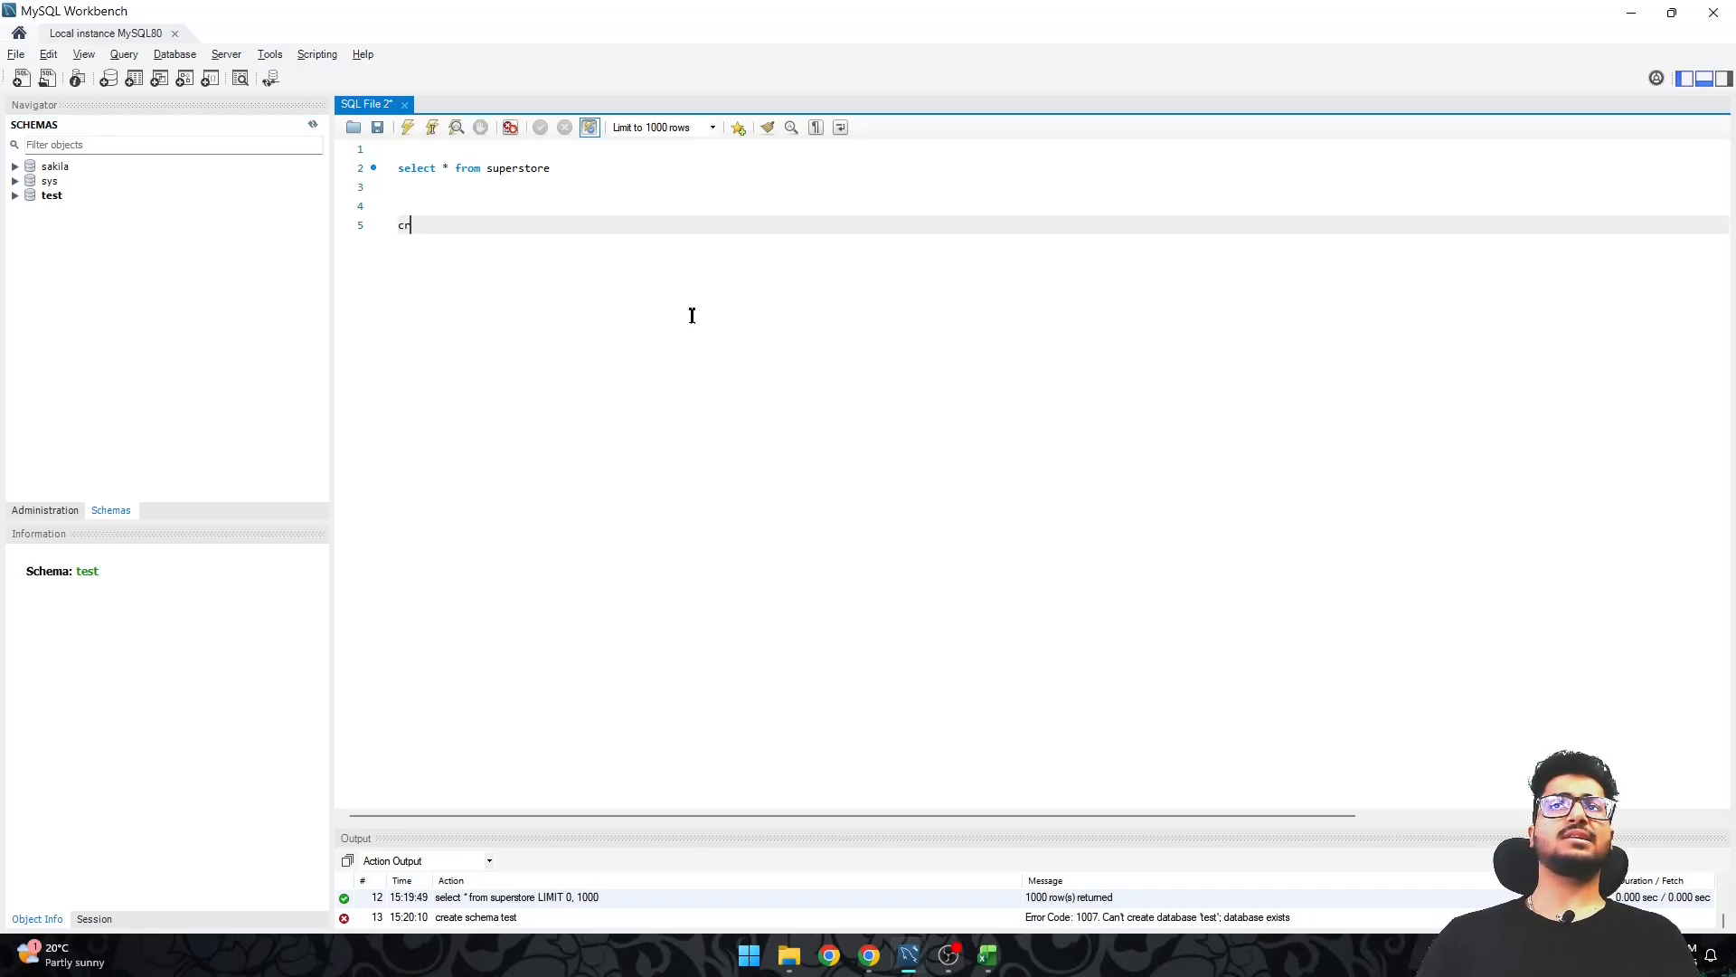
{"action": "type", "text": "eate sch"}
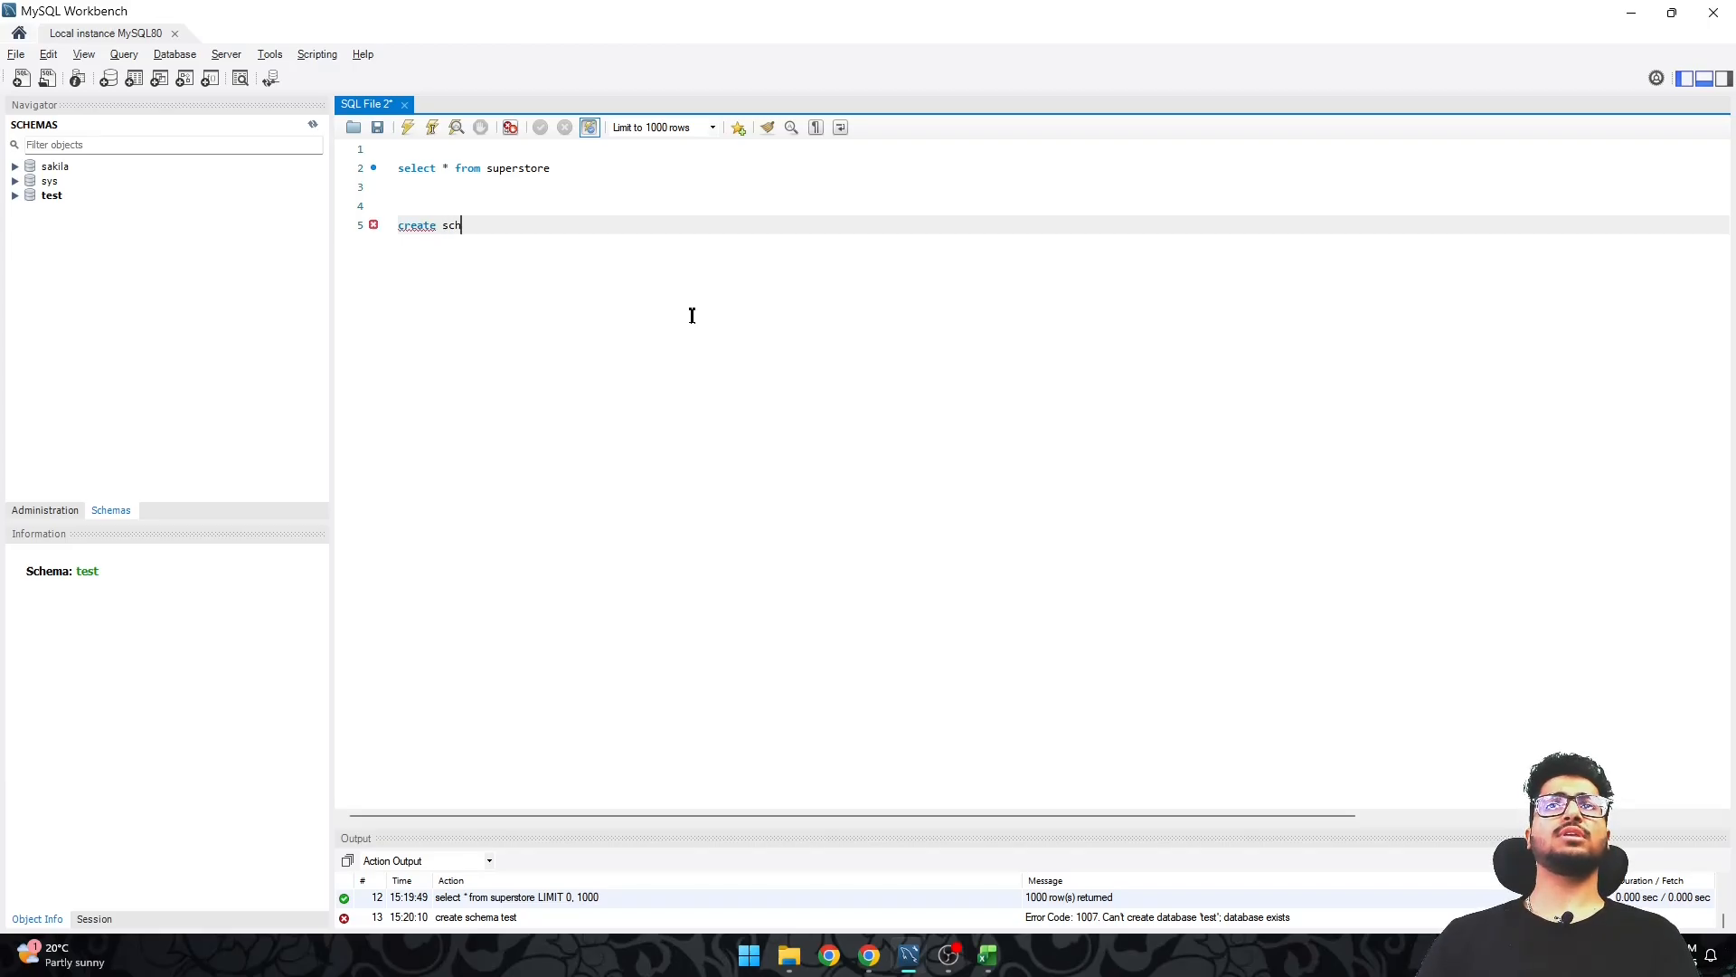
{"action": "type", "text": "ema te"}
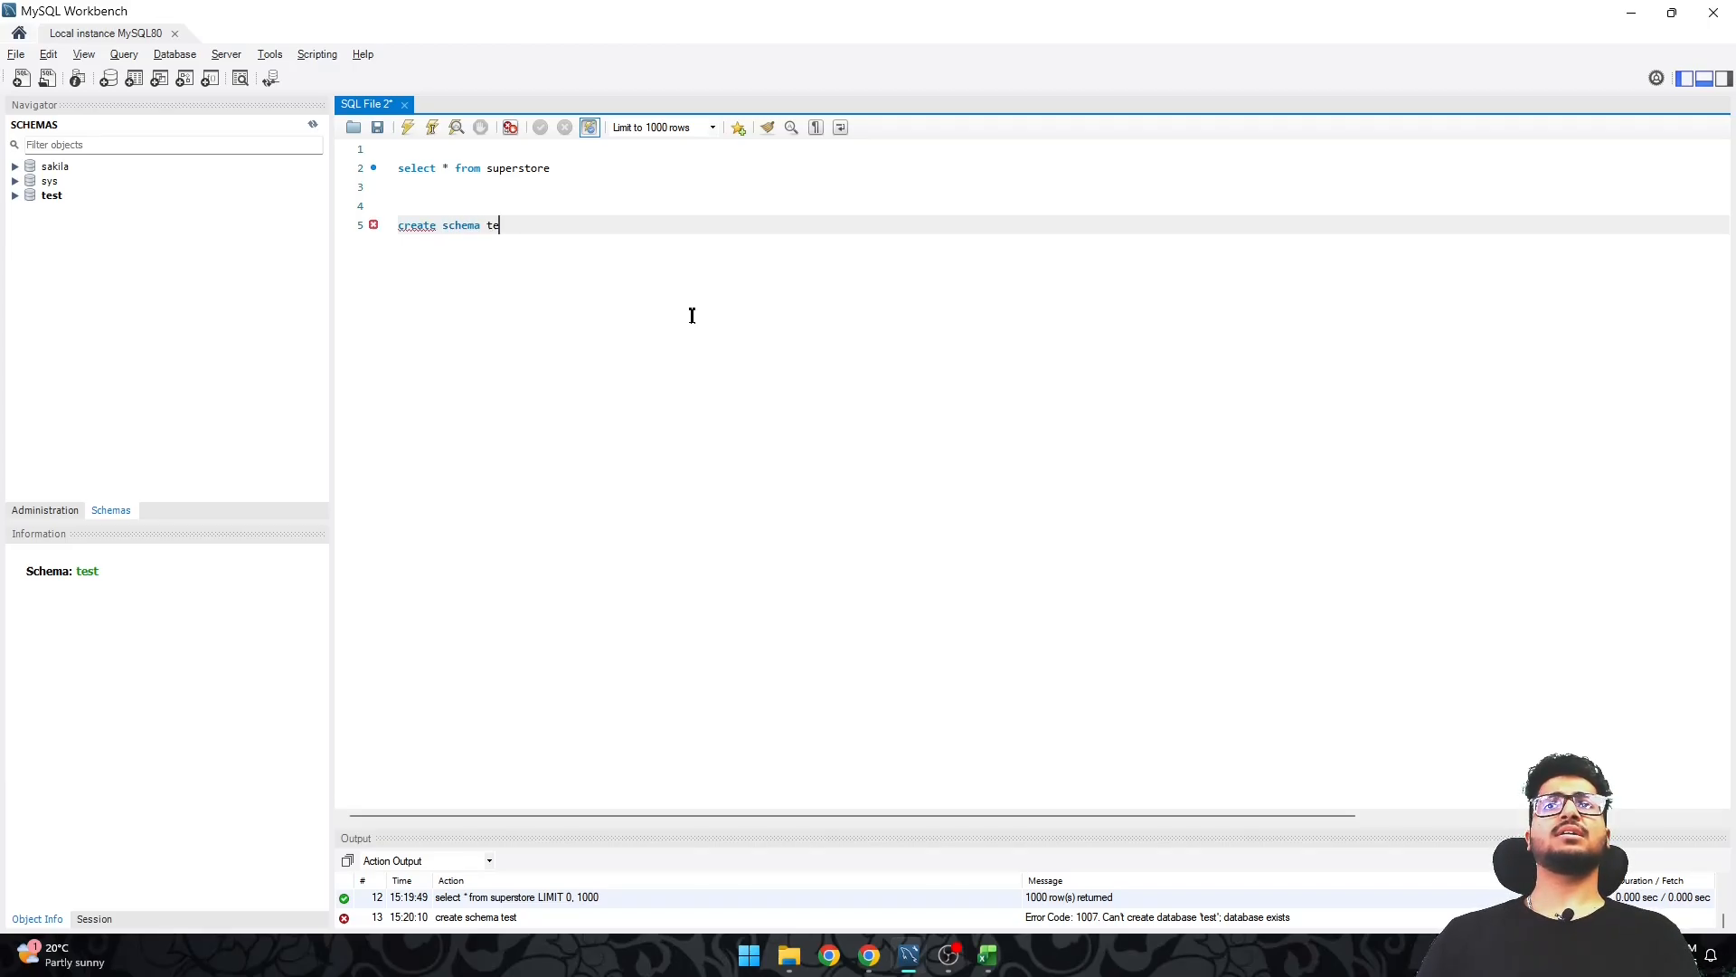
{"action": "key", "text": "ctrl+shift+Left"}
{"action": "key", "text": "ctrl+shift+Left"}
{"action": "key", "text": "ctrl+shift+Left"}
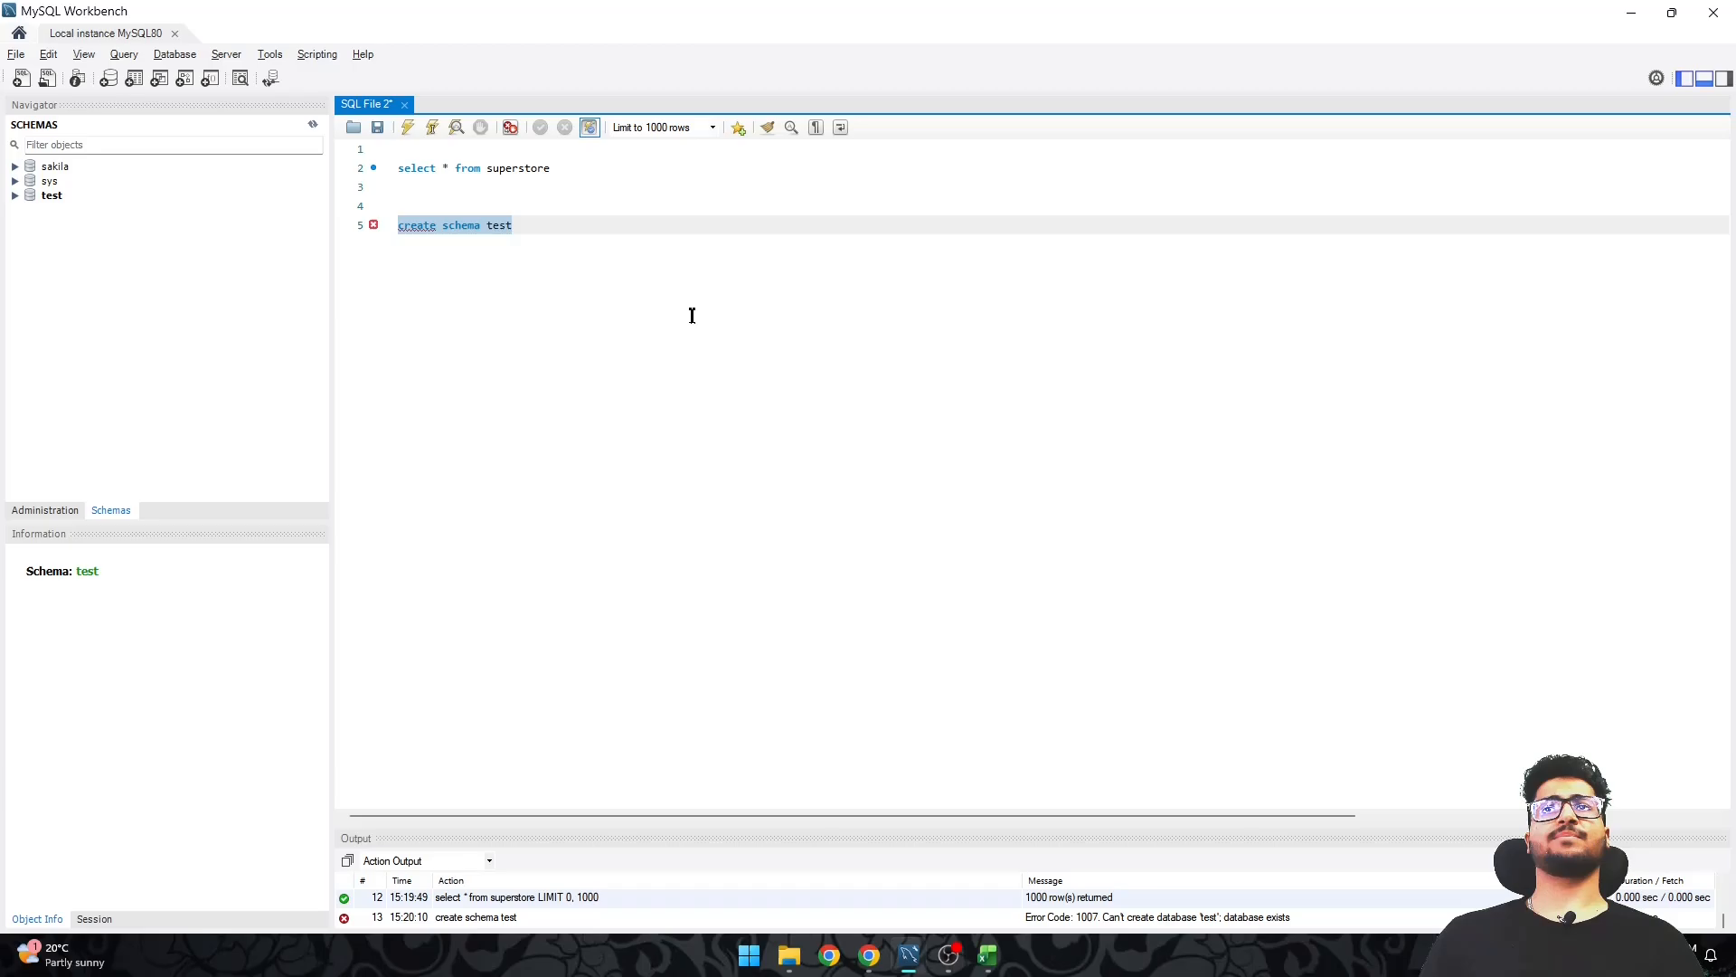
{"action": "key", "text": "ctrl+Return"}
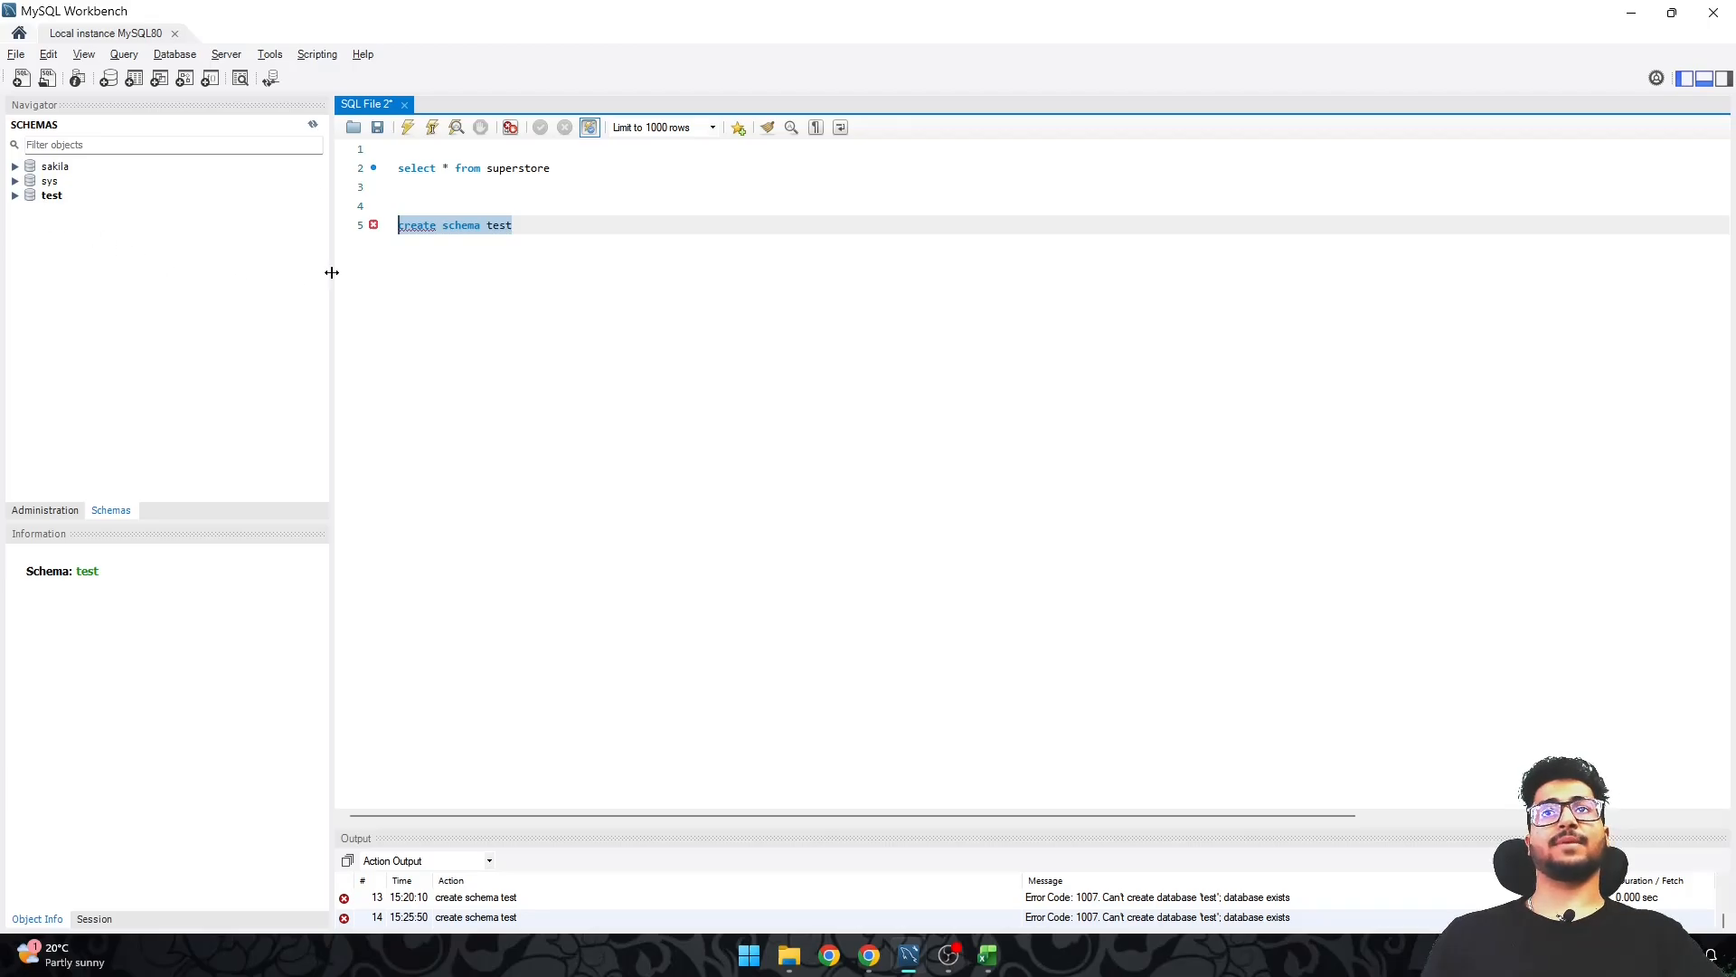
{"action": "double_click", "coordinate": [497, 225]}
{"action": "triple_click", "coordinate": [499, 227]}
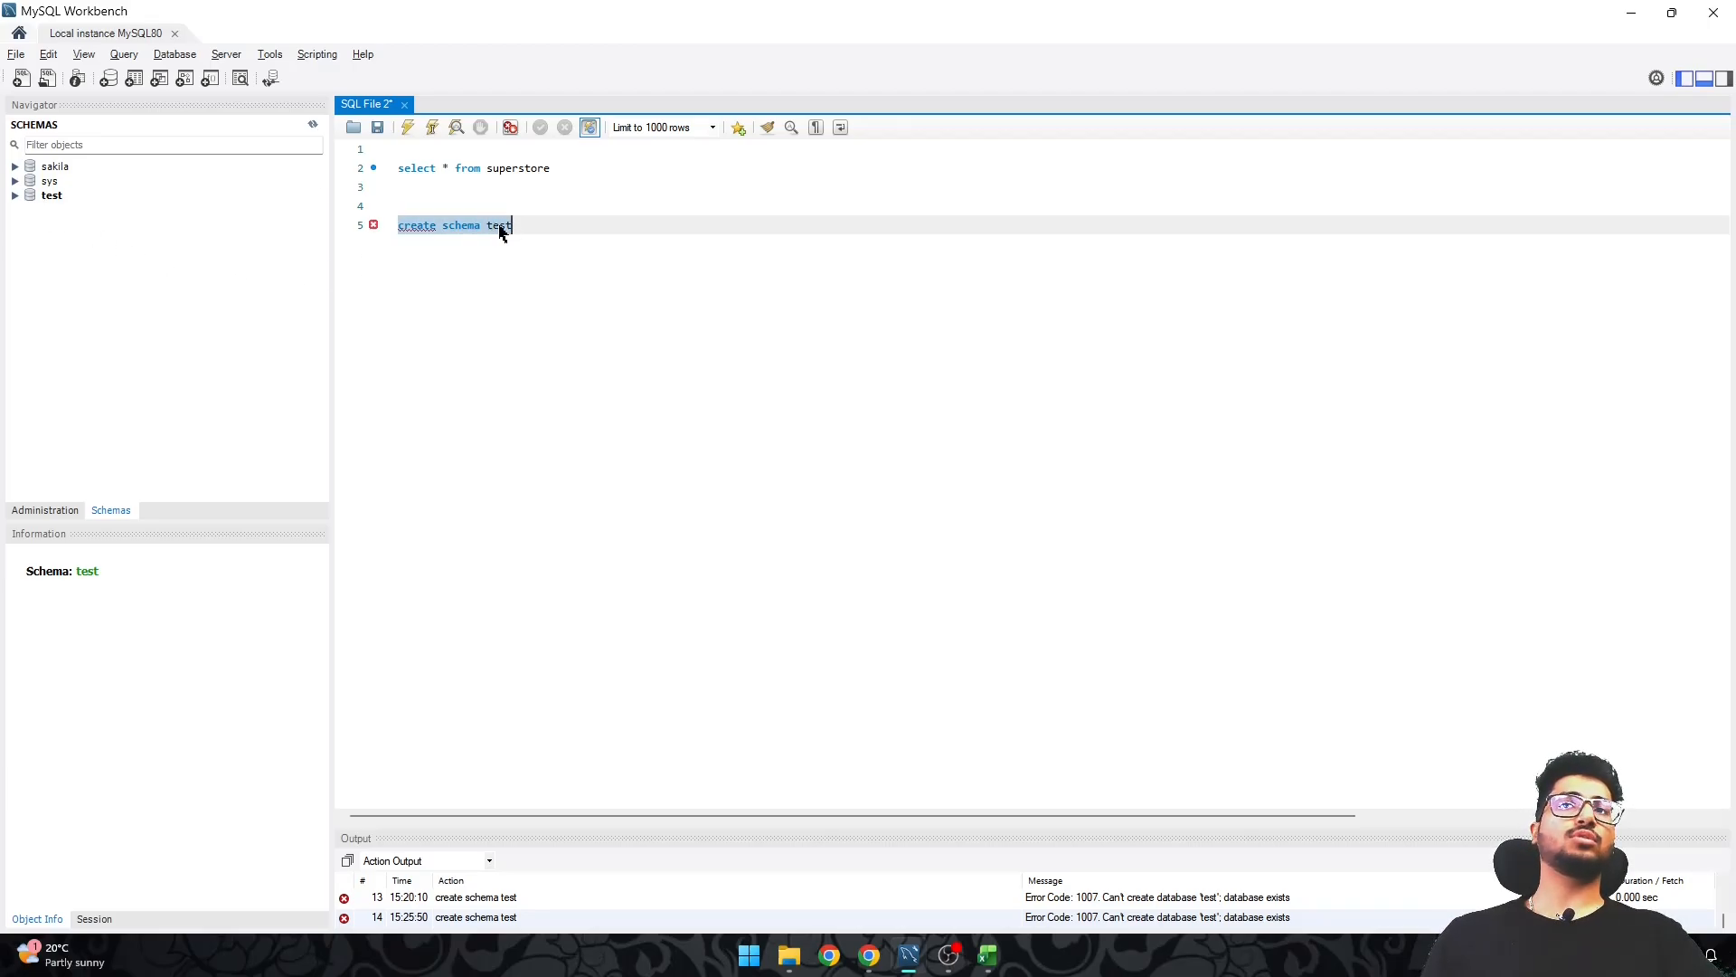
{"action": "double_click", "coordinate": [502, 227]}
Look at the tables inside the test schema and refresh the schema list
{"action": "left_click", "coordinate": [15, 196]}
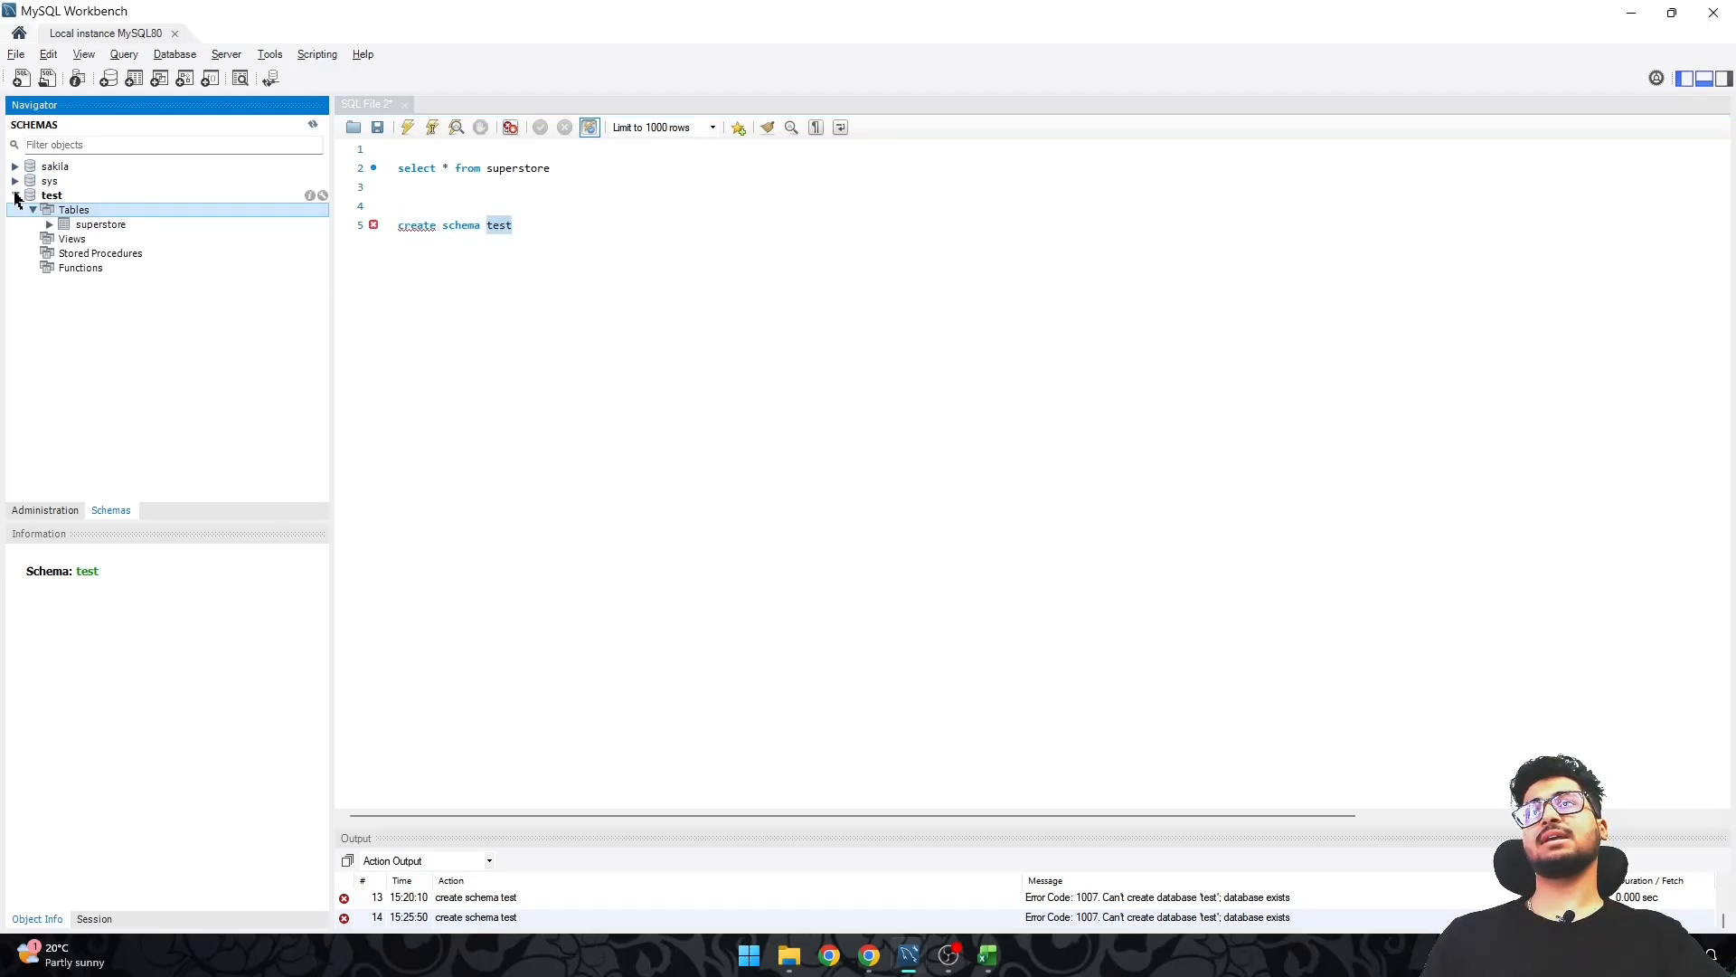
{"action": "left_click", "coordinate": [15, 195]}
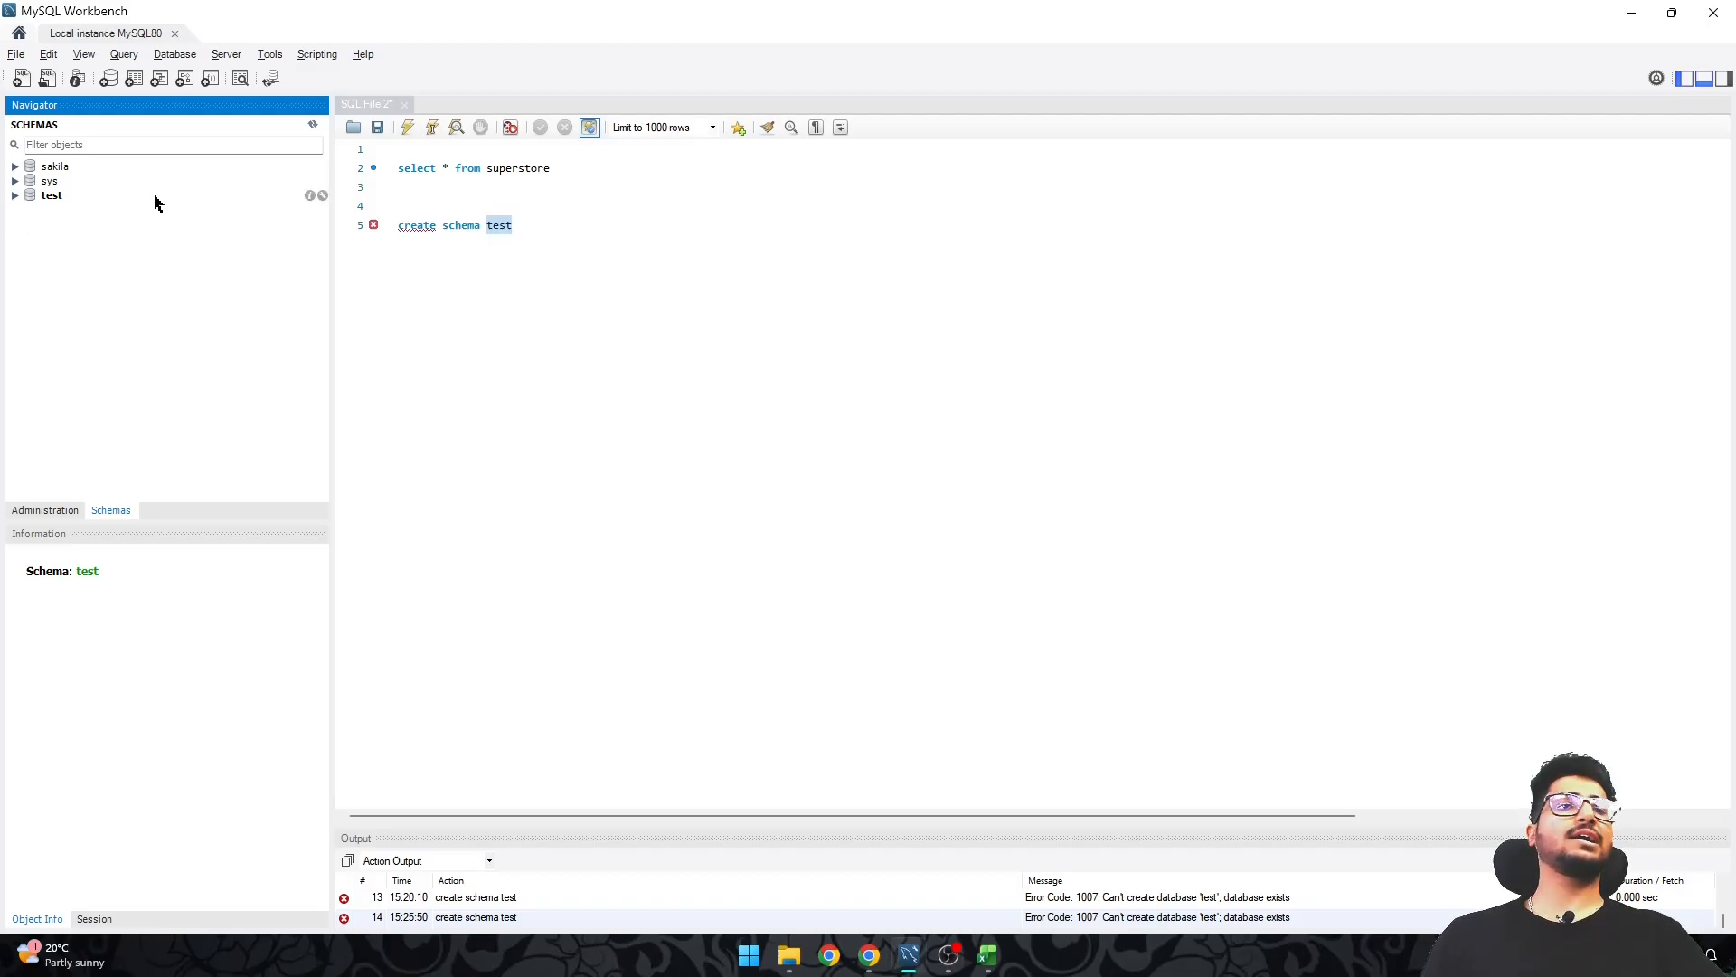
{"action": "left_click", "coordinate": [312, 125]}
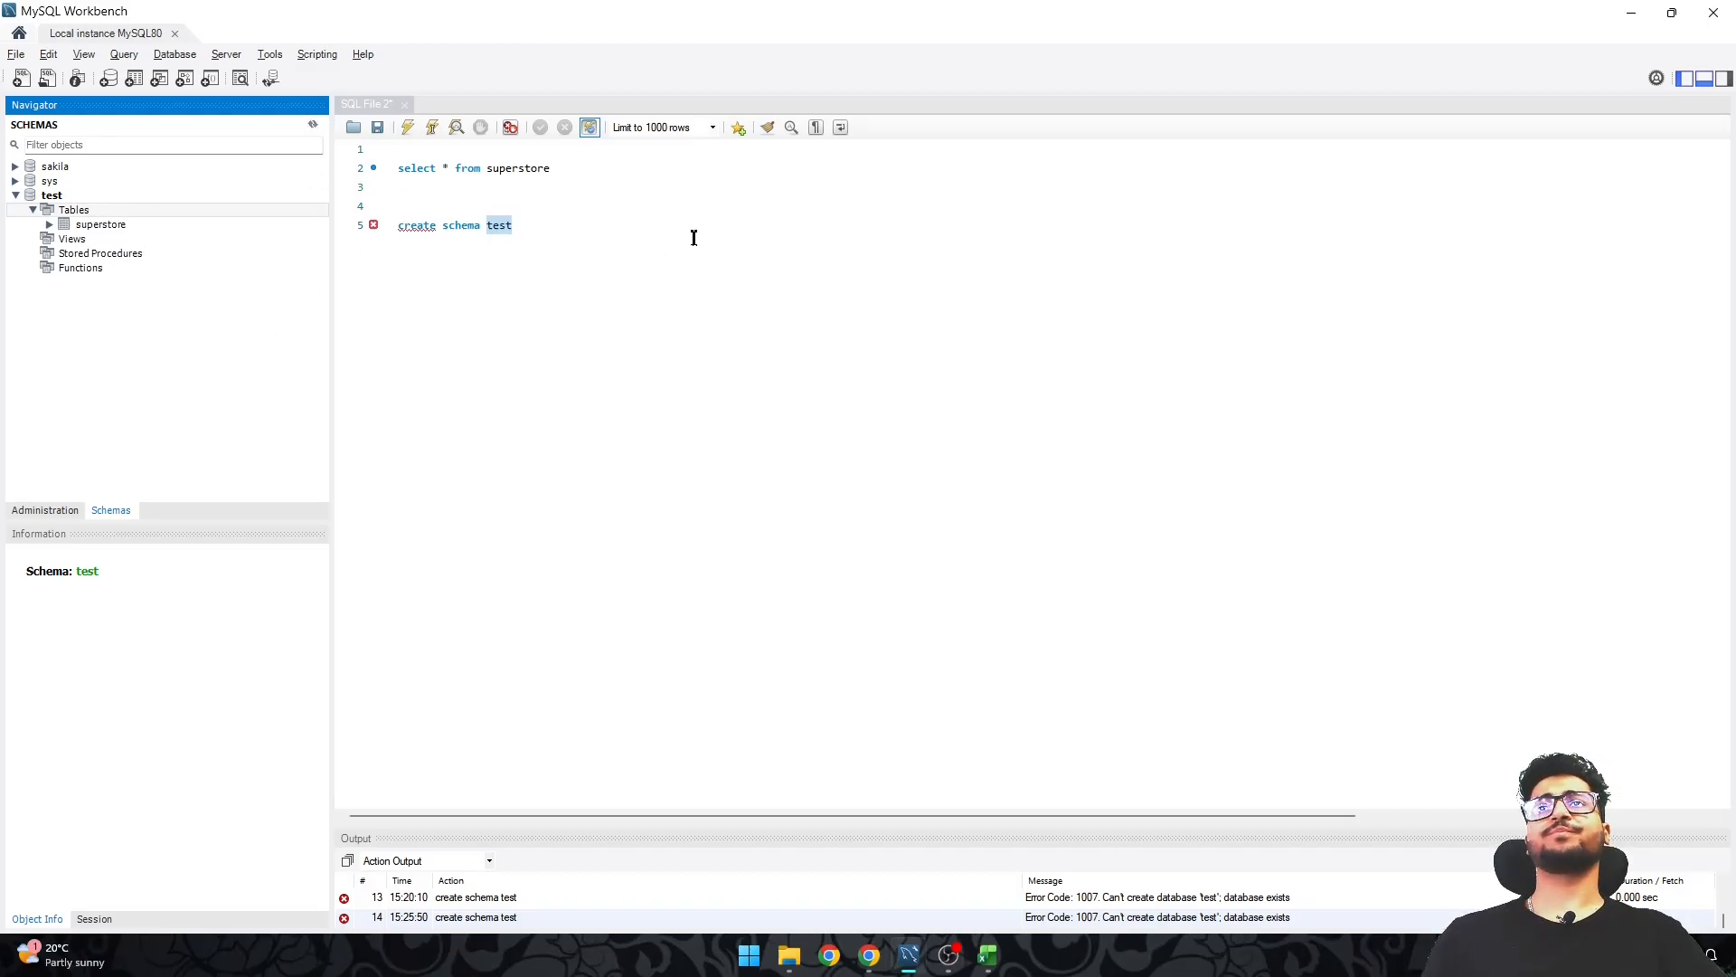
Undo the "create schema test" entry in the query and select the superstore table under the test schema
{"action": "key", "text": "ctrl+z"}
{"action": "left_click", "coordinate": [111, 225]}
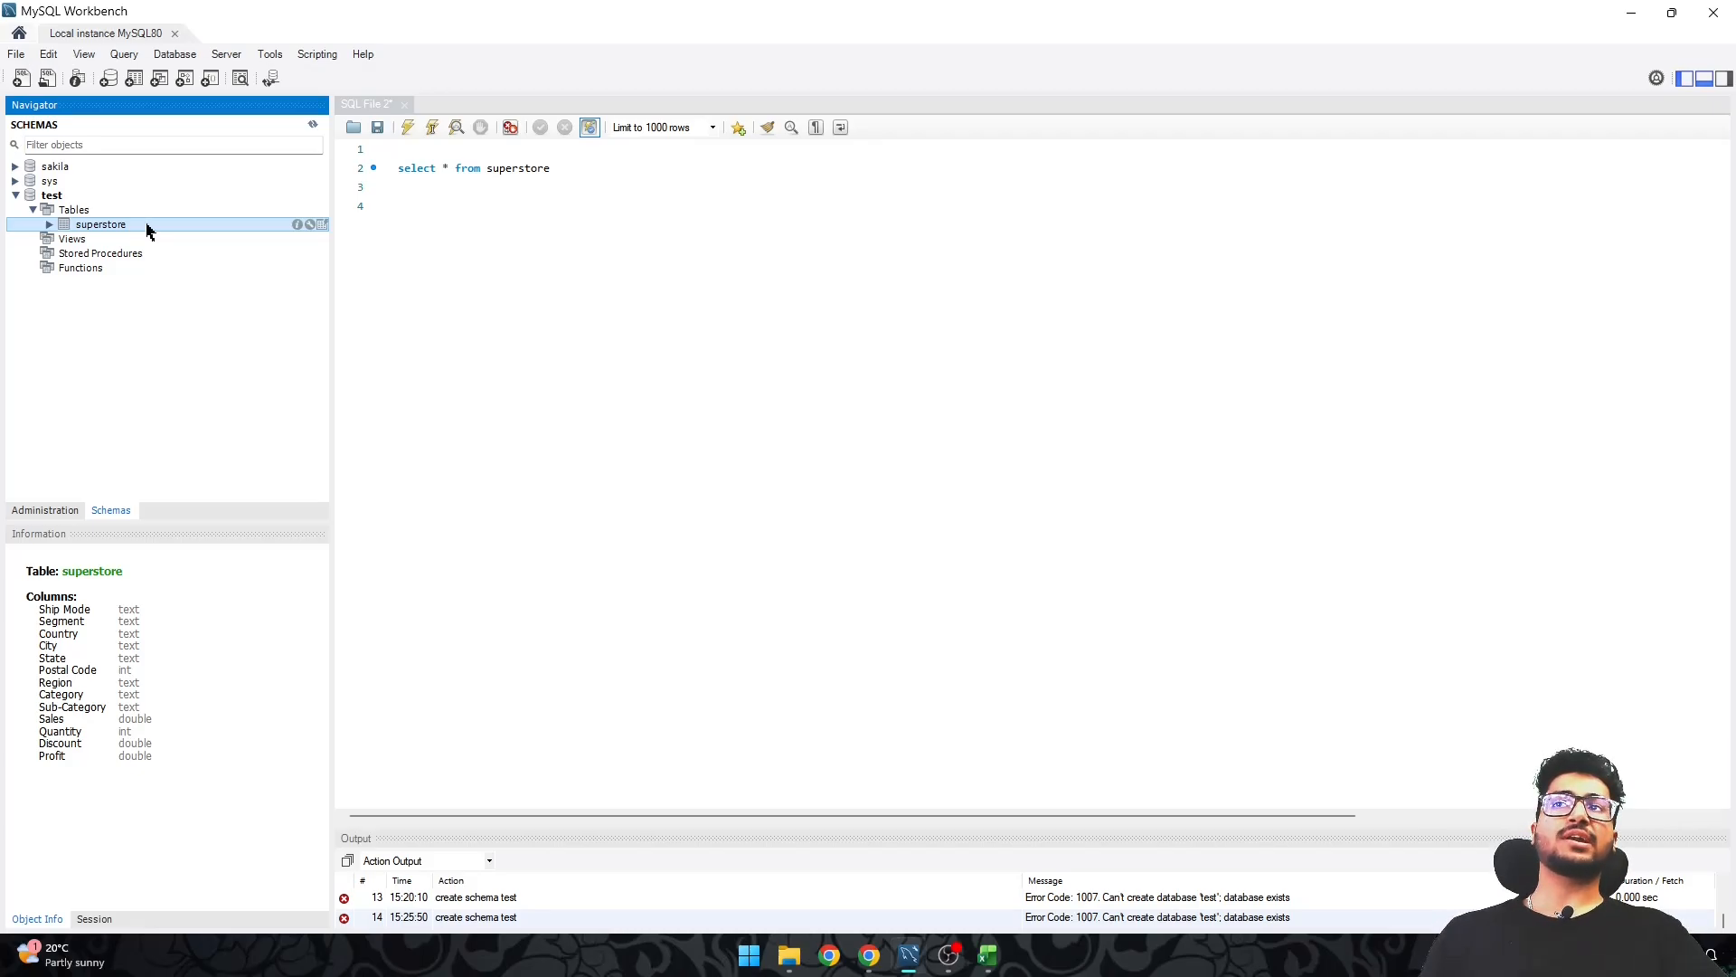
Start a table data import into the test schema's tables, using titanic.csv from Downloads as the source file
{"action": "right_click", "coordinate": [77, 214]}
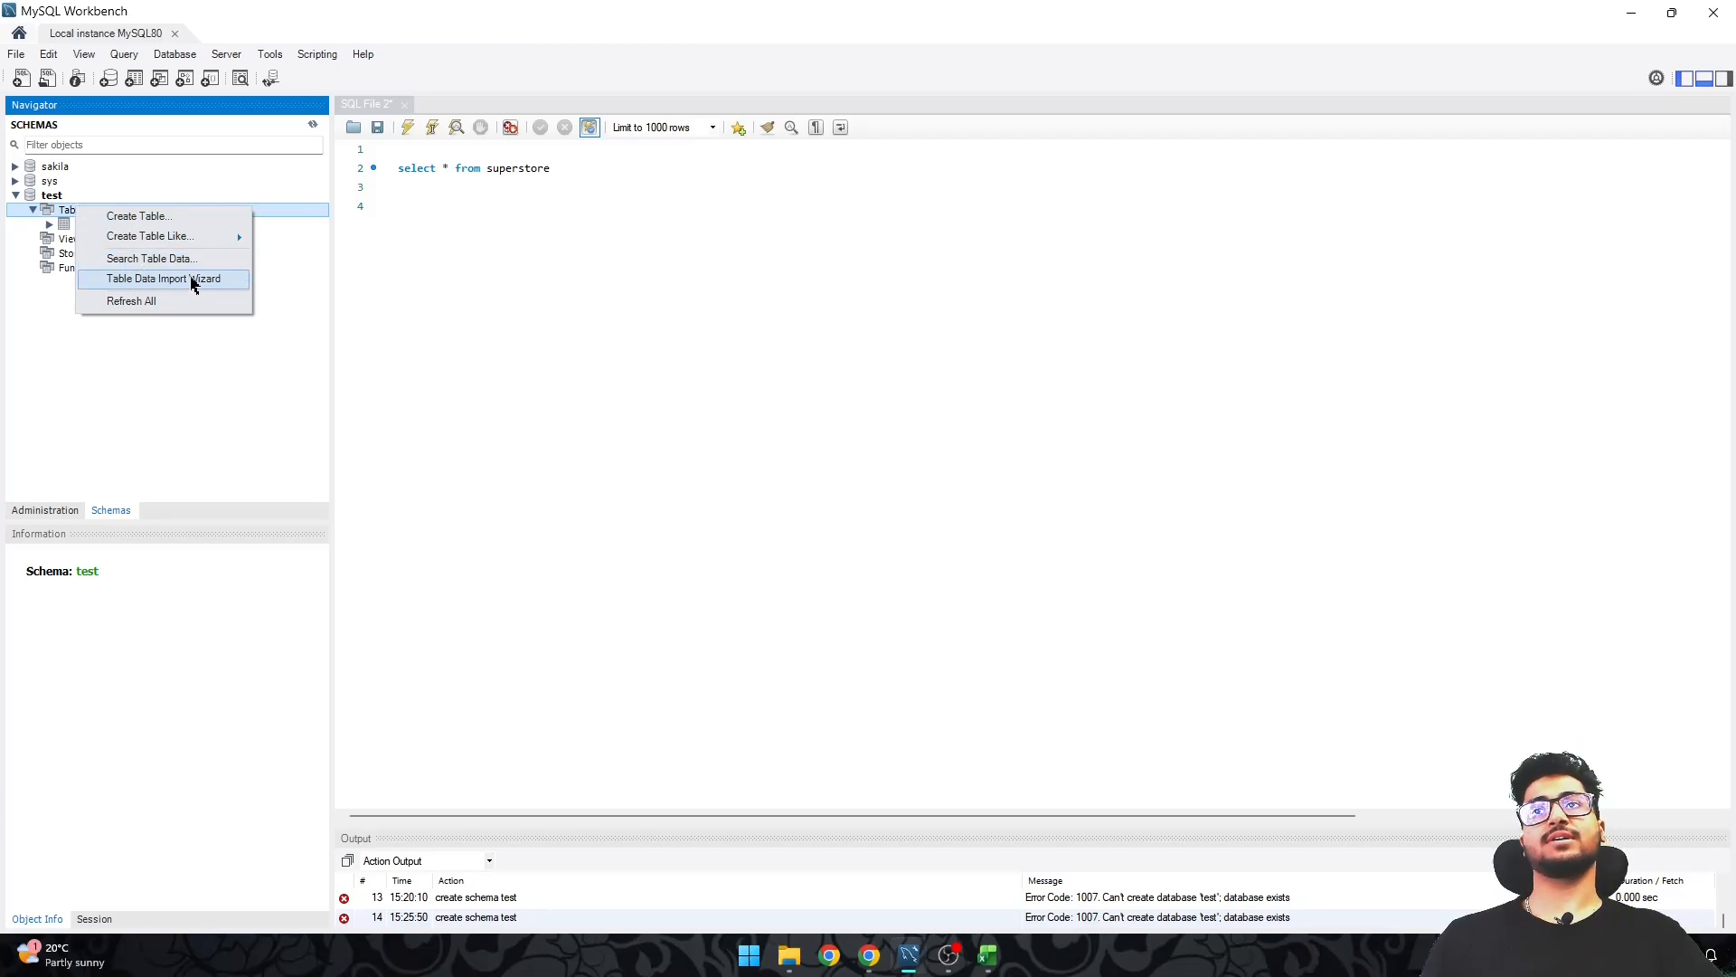
{"action": "left_click", "coordinate": [217, 280]}
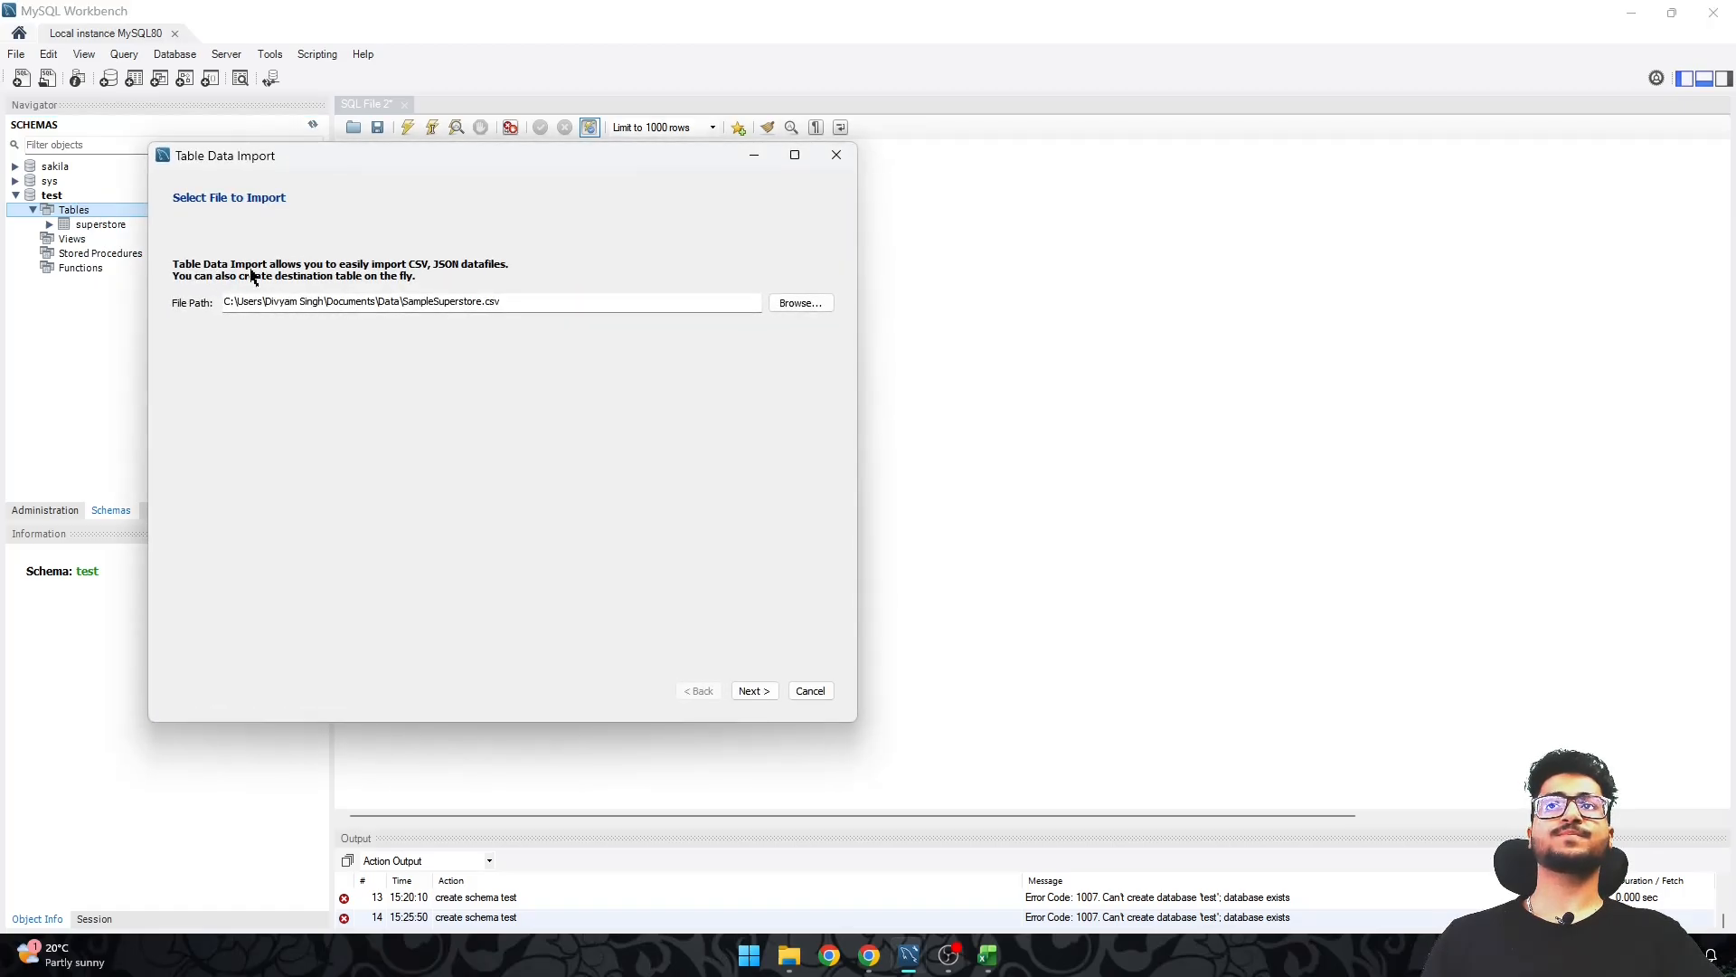
{"action": "left_click_drag", "start_coordinate": [391, 168], "coordinate": [849, 243]}
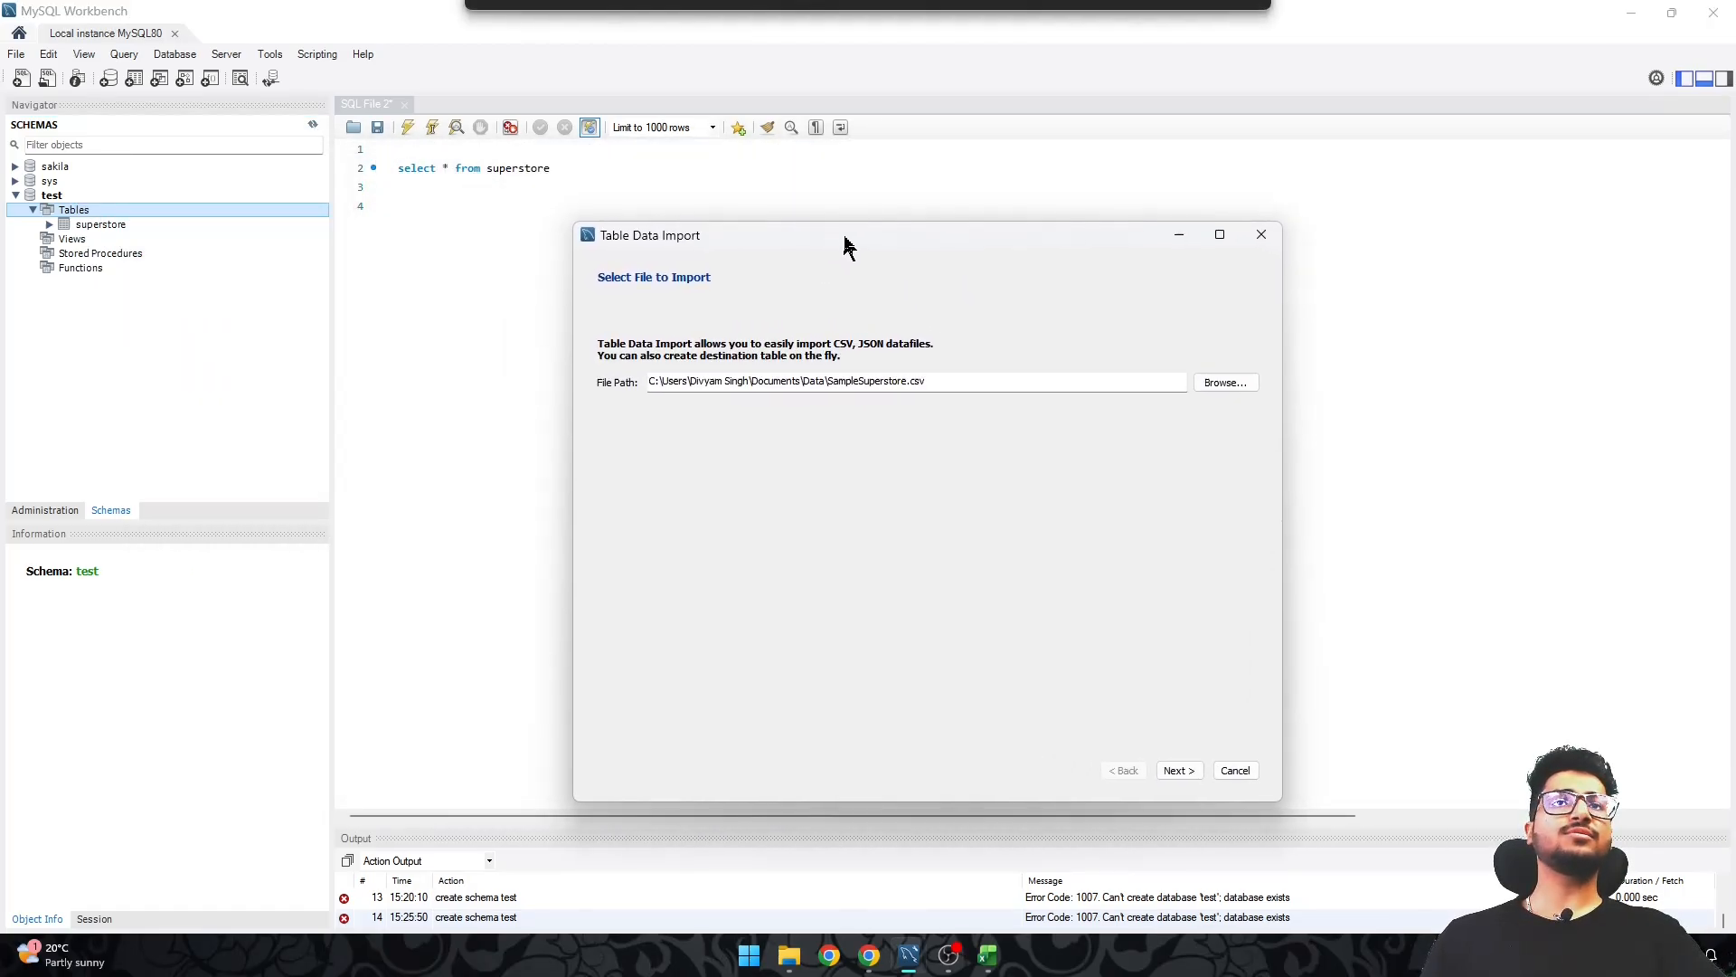
{"action": "left_click", "coordinate": [1235, 387]}
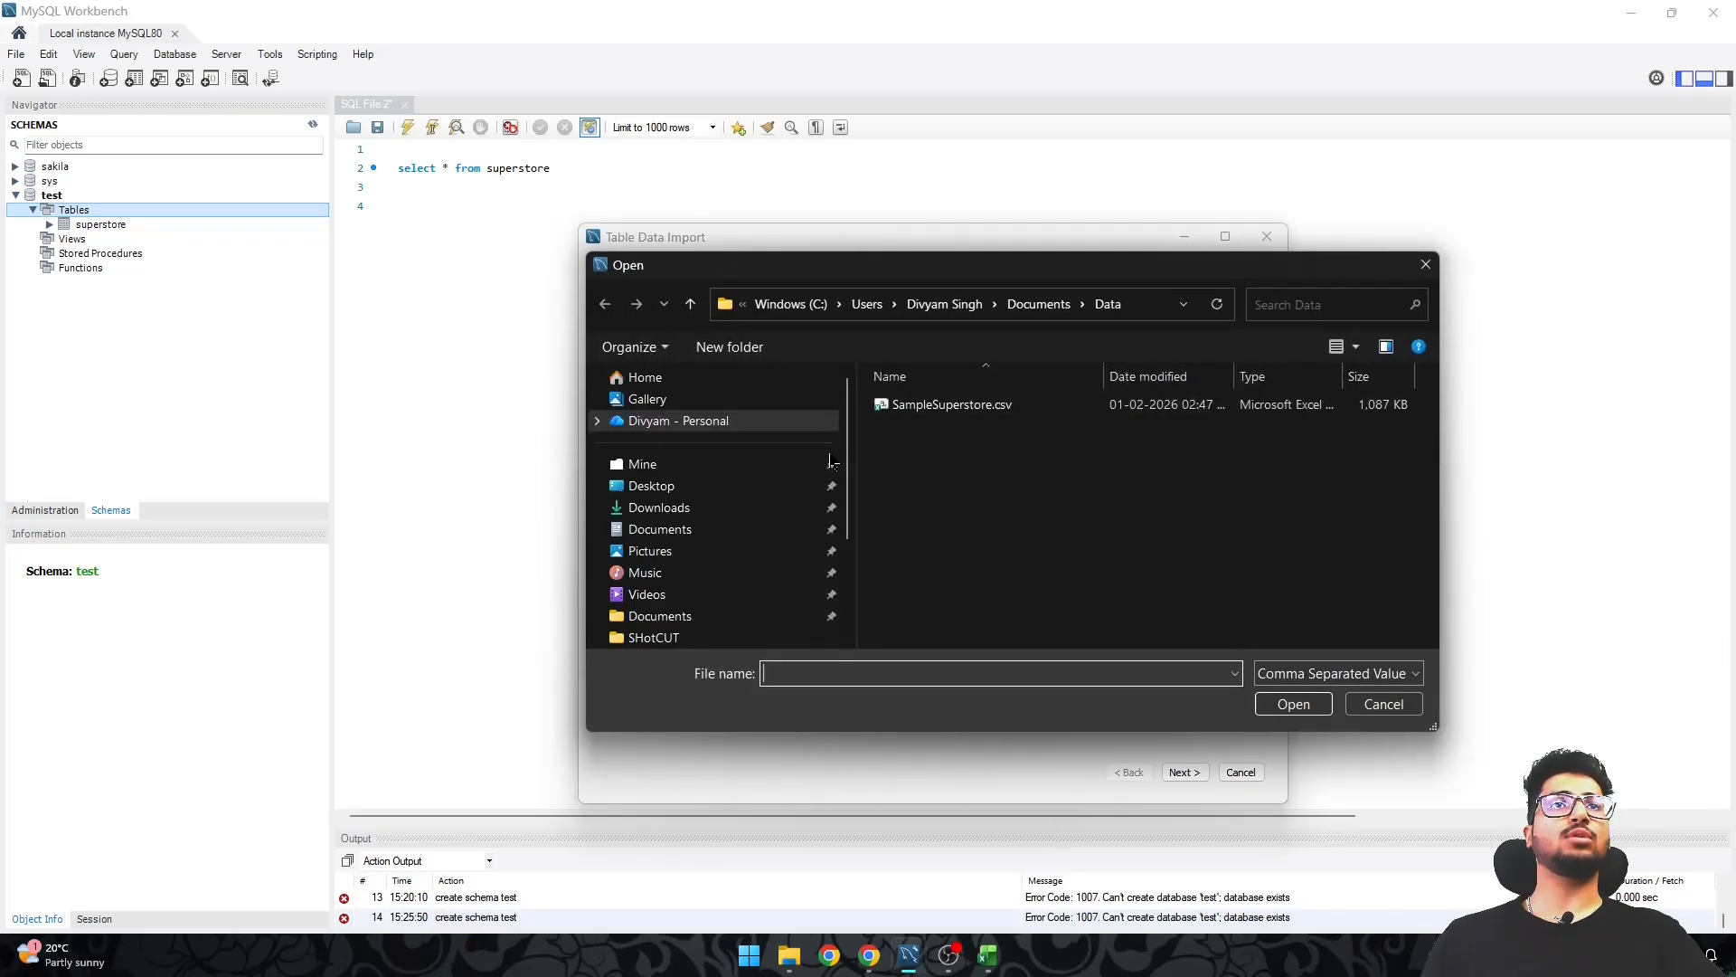
{"action": "left_click", "coordinate": [703, 508]}
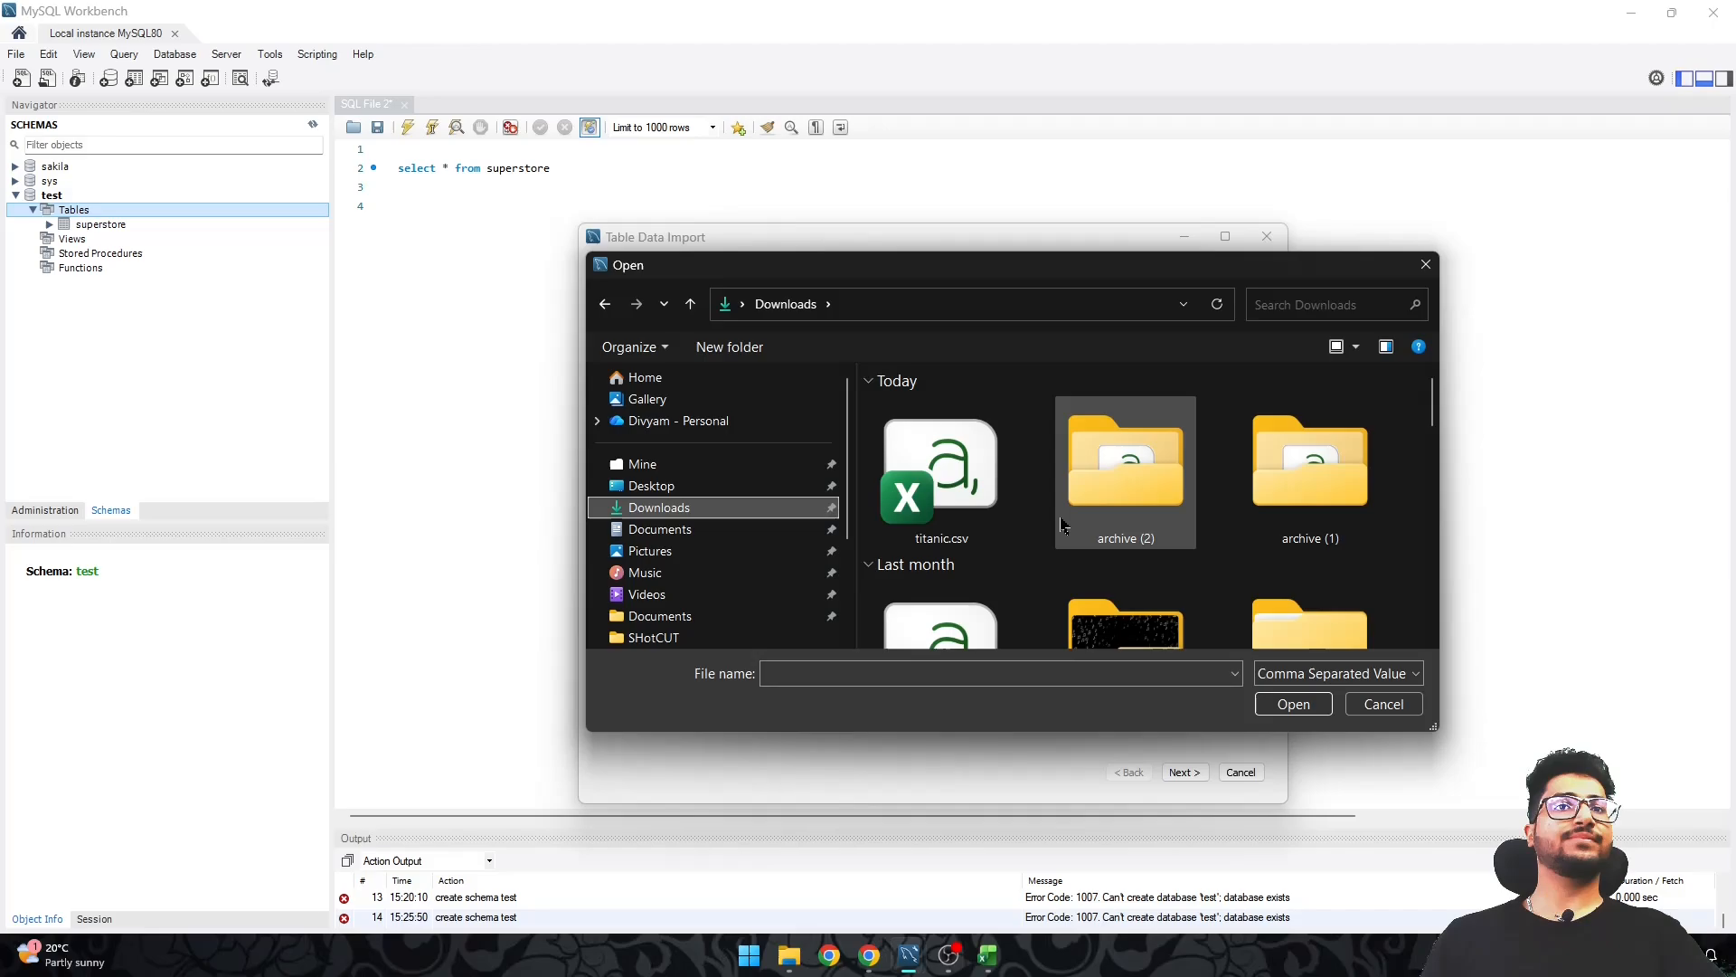
{"action": "double_click", "coordinate": [938, 466]}
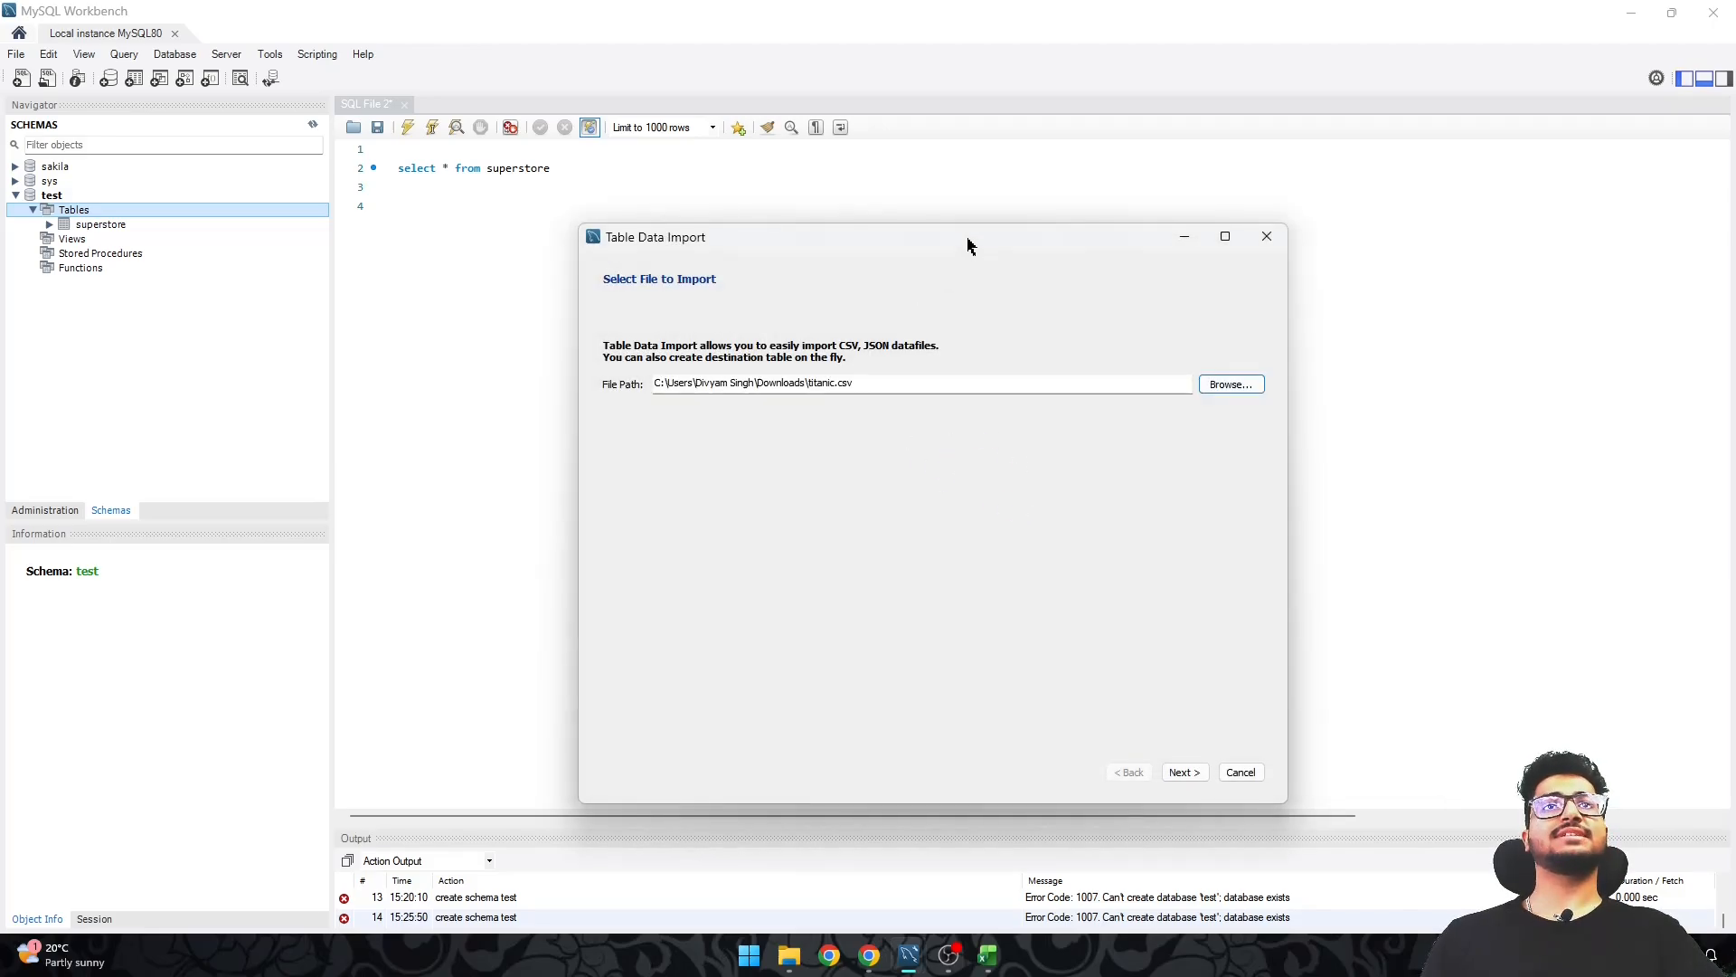
{"action": "left_click_drag", "start_coordinate": [968, 244], "coordinate": [866, 211]}
{"action": "left_click", "coordinate": [1085, 738]}
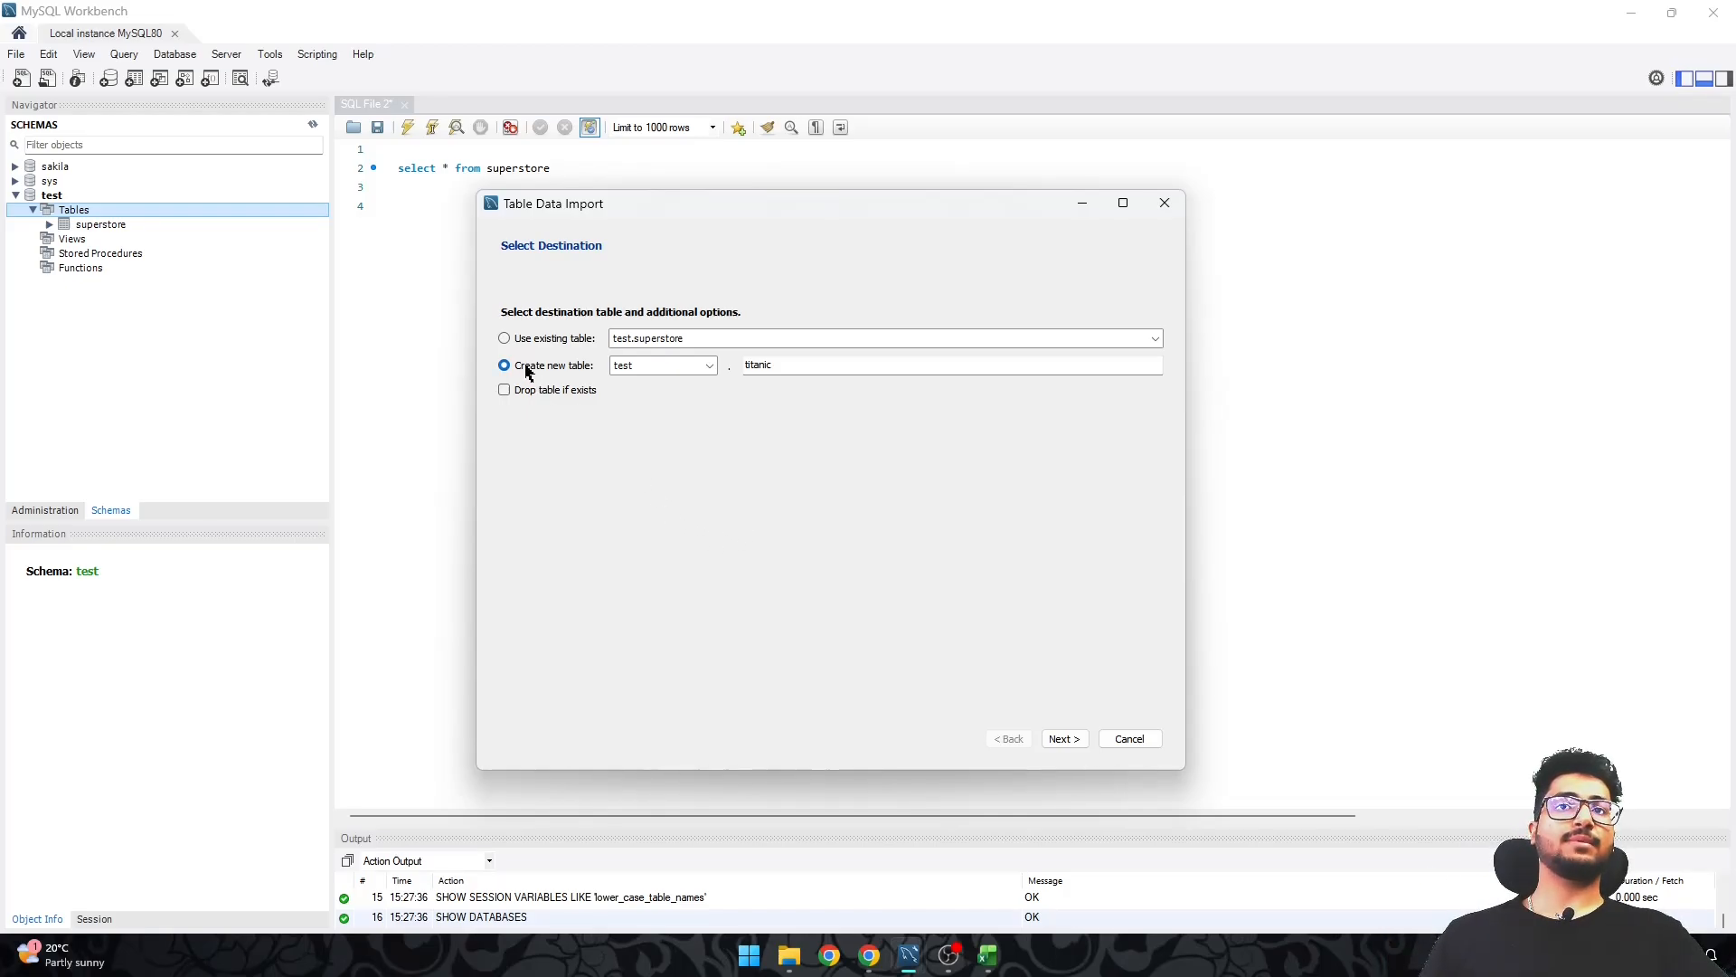
Set the import destination to a new table named titanic in the test schema and continue to the import settings
{"action": "left_click", "coordinate": [710, 365]}
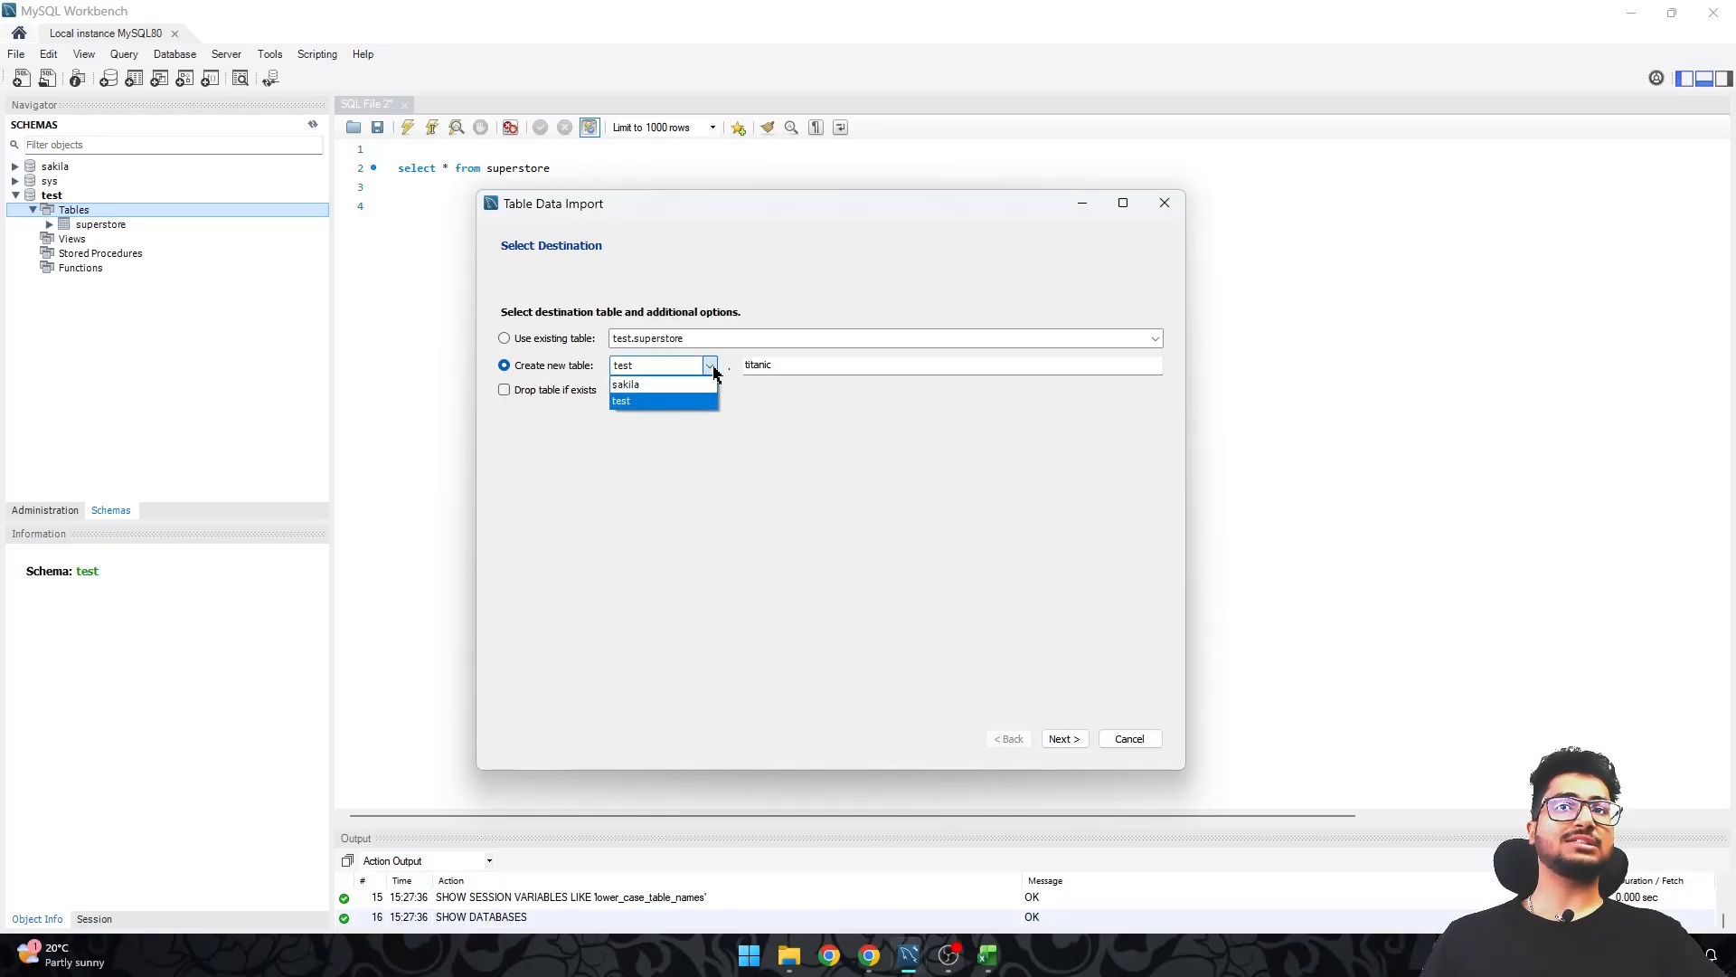
{"action": "left_click", "coordinate": [665, 401]}
{"action": "left_click", "coordinate": [856, 364]}
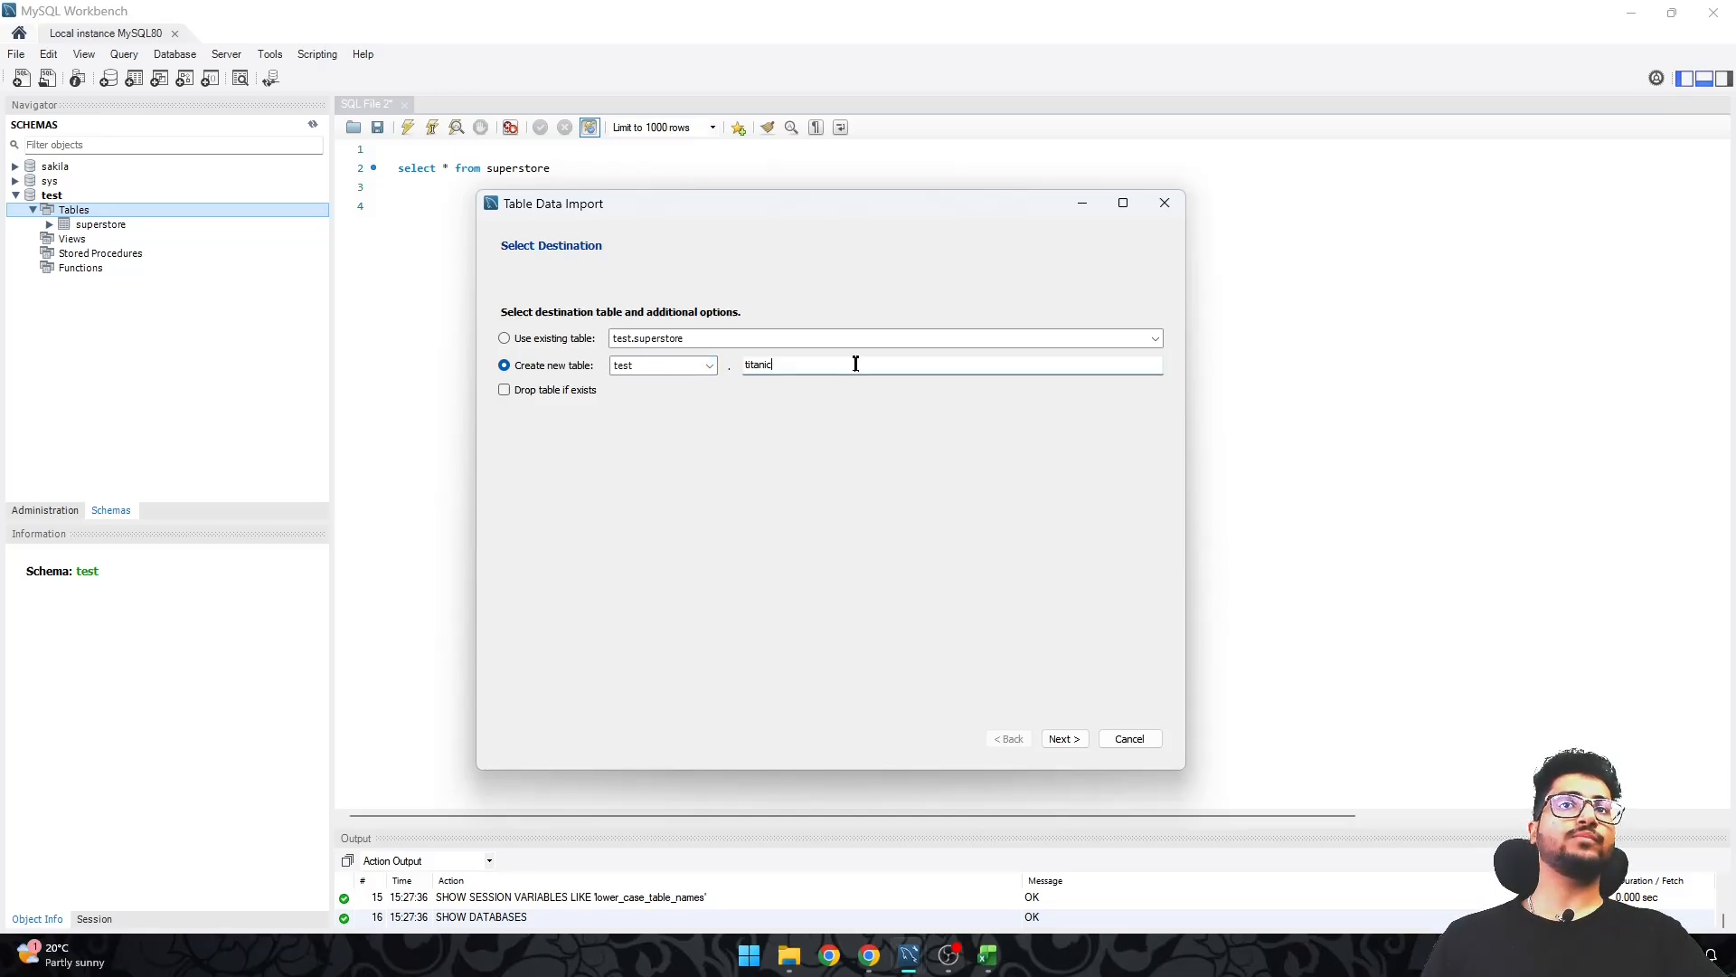
{"action": "left_click_drag", "start_coordinate": [855, 363], "coordinate": [728, 366]}
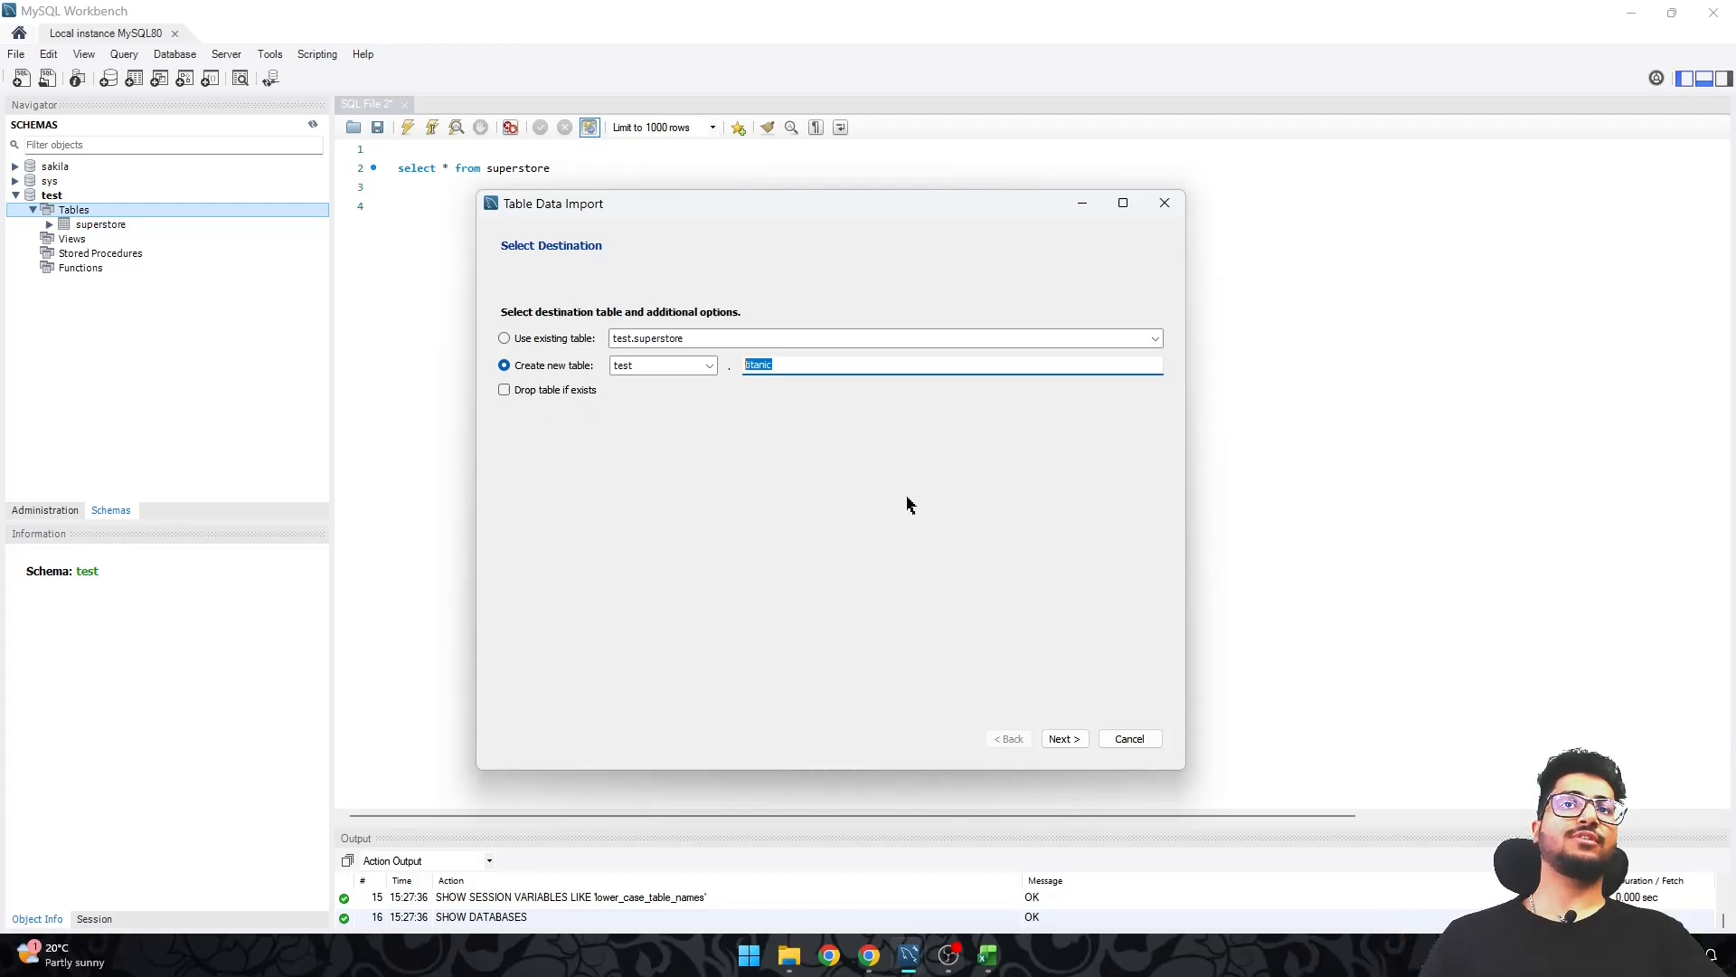
{"action": "left_click", "coordinate": [1064, 739]}
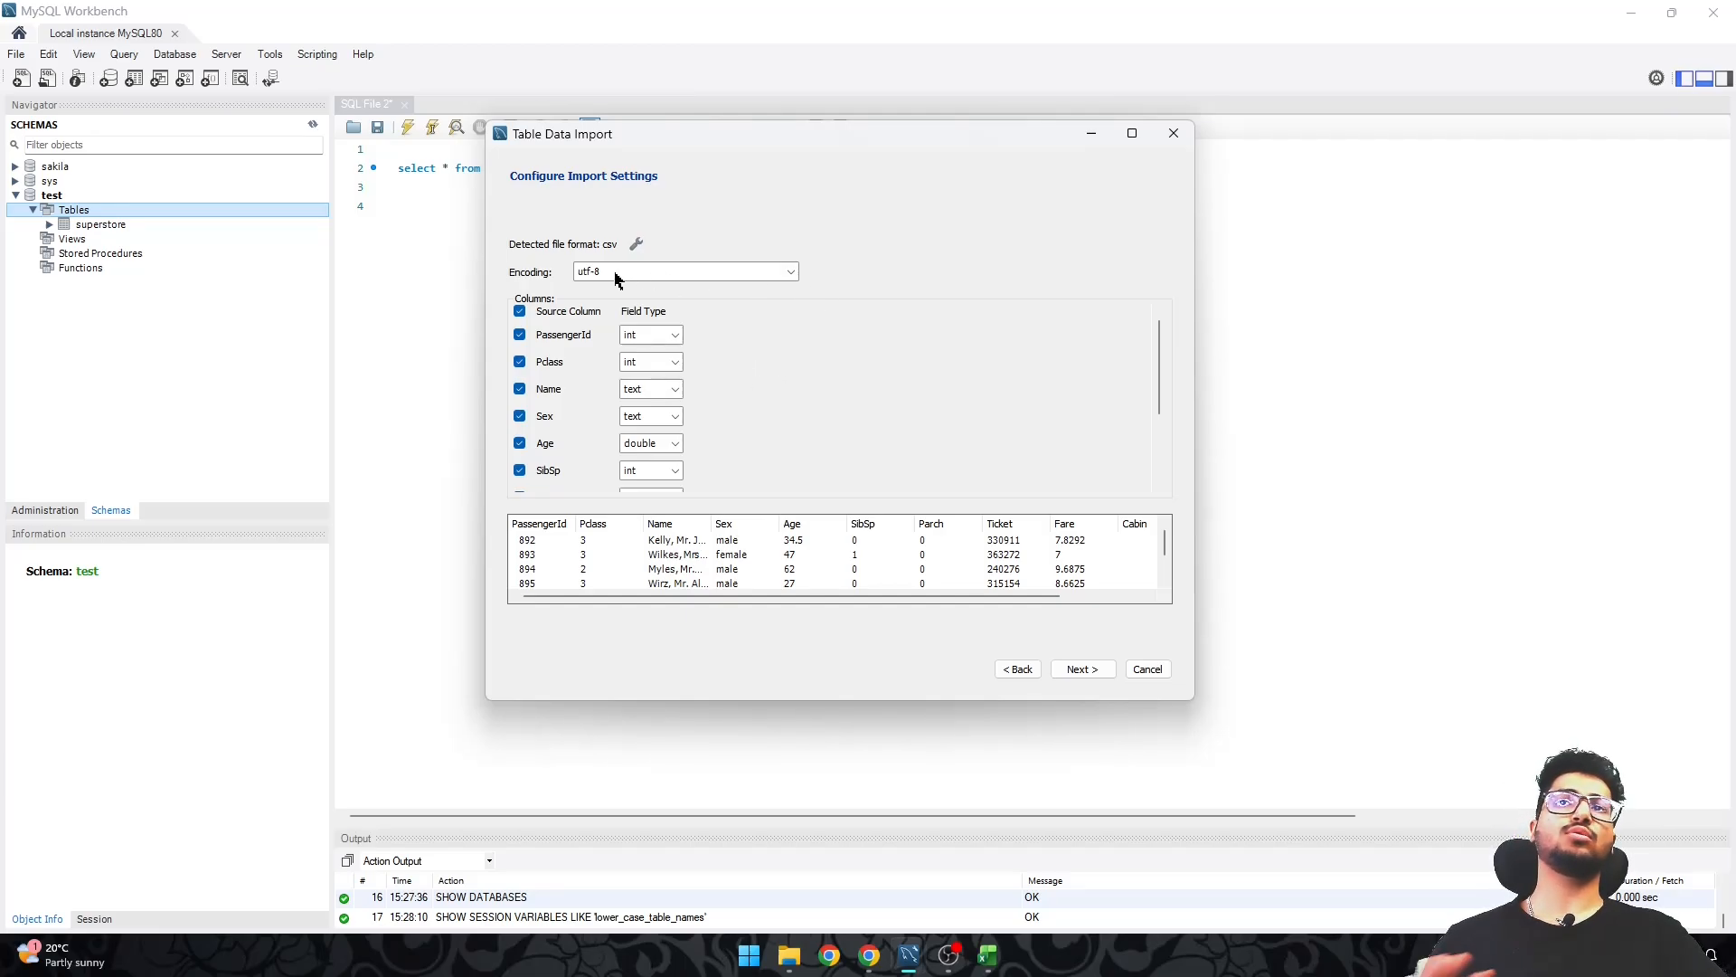
Review the source columns, their assigned field types and the type options available for PassengerId in the import settings
{"action": "scroll", "coordinate": [540, 372], "scroll_direction": "down", "scroll_amount": 3}
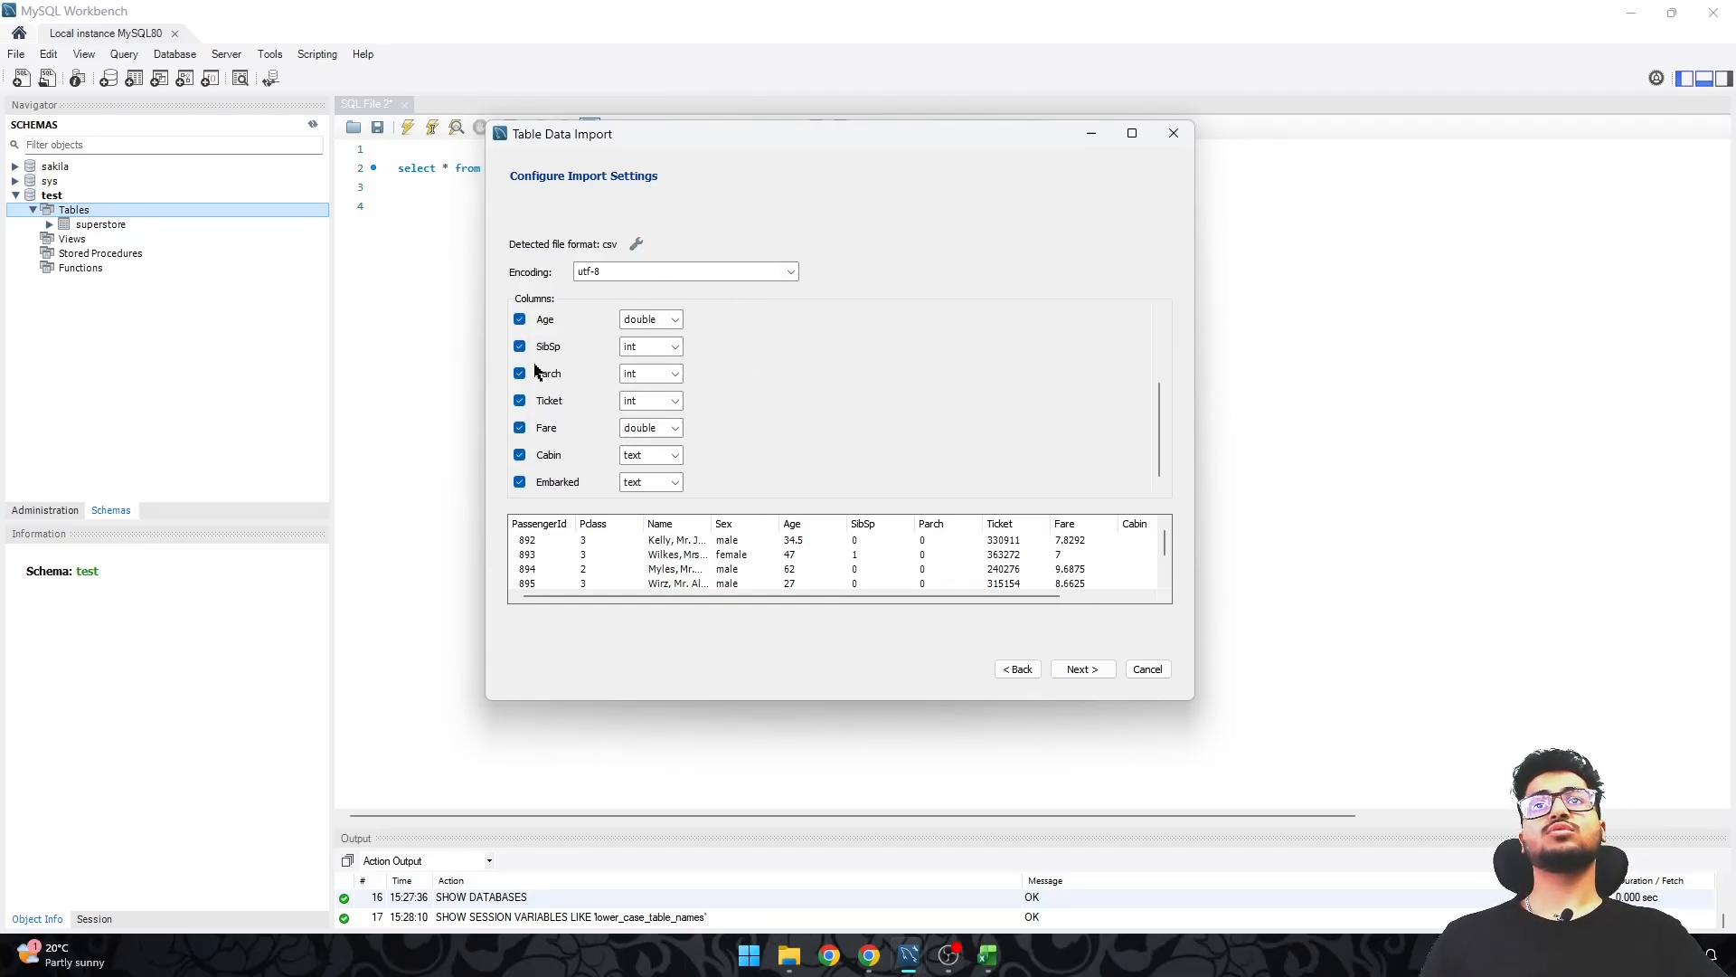
{"action": "scroll", "coordinate": [552, 357], "scroll_direction": "up", "scroll_amount": 3}
{"action": "scroll", "coordinate": [554, 418], "scroll_direction": "down", "scroll_amount": 3}
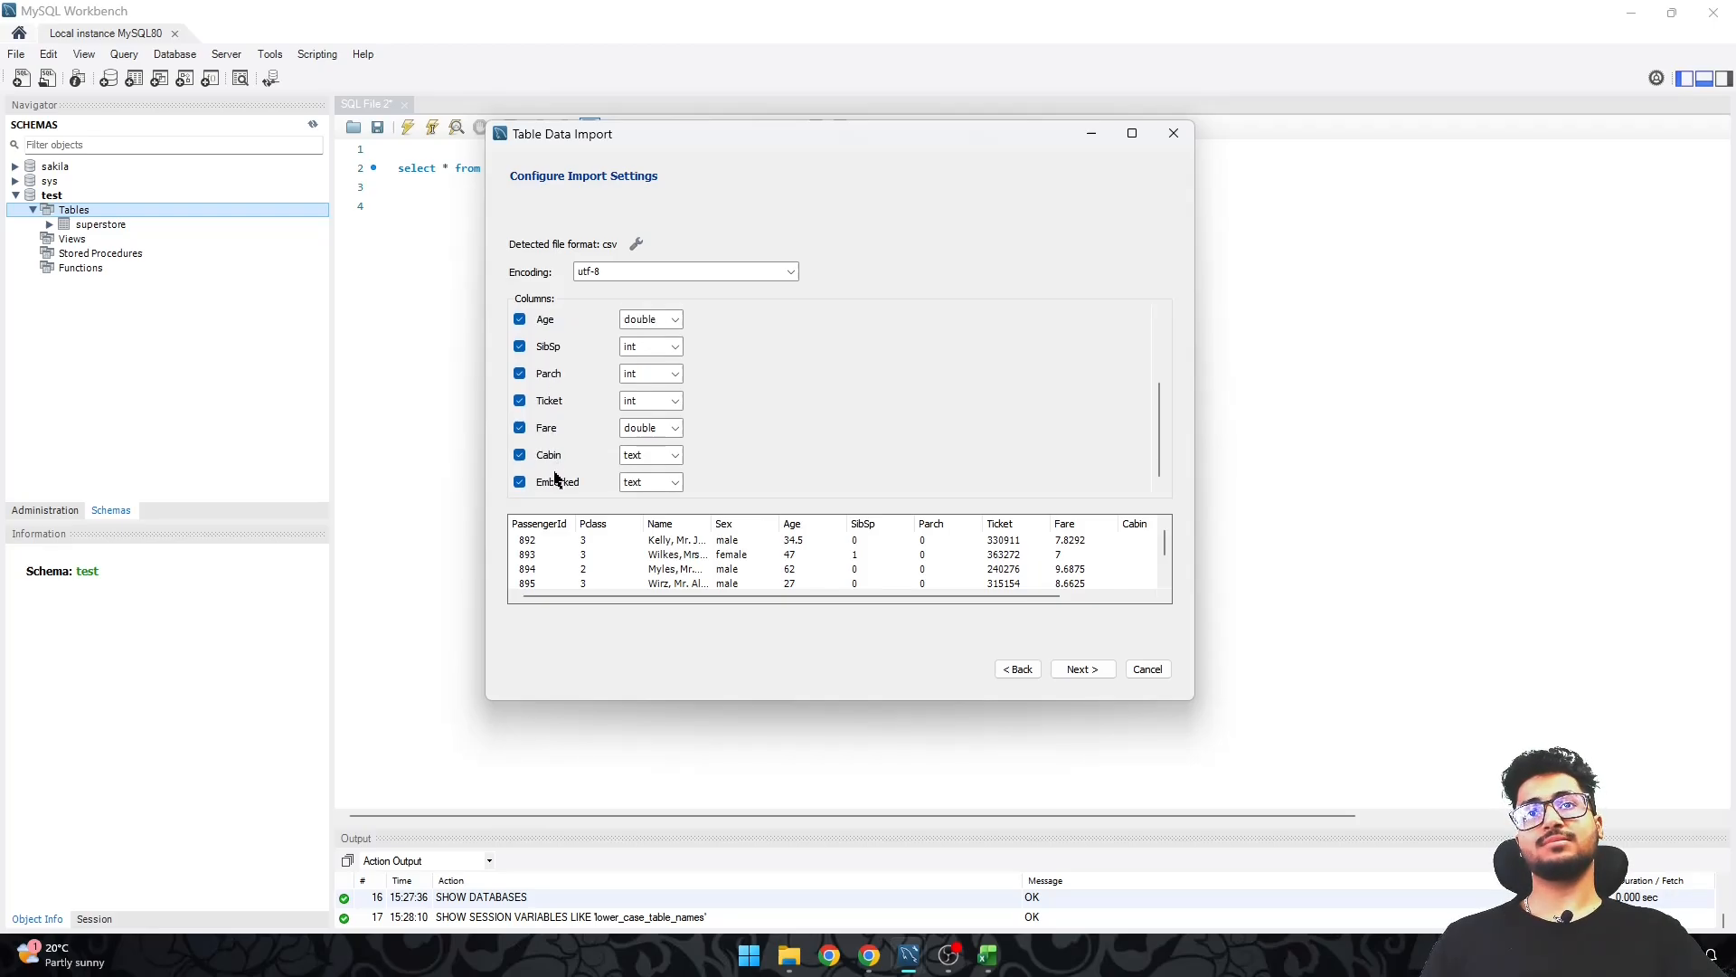
{"action": "scroll", "coordinate": [561, 435], "scroll_direction": "up", "scroll_amount": 3}
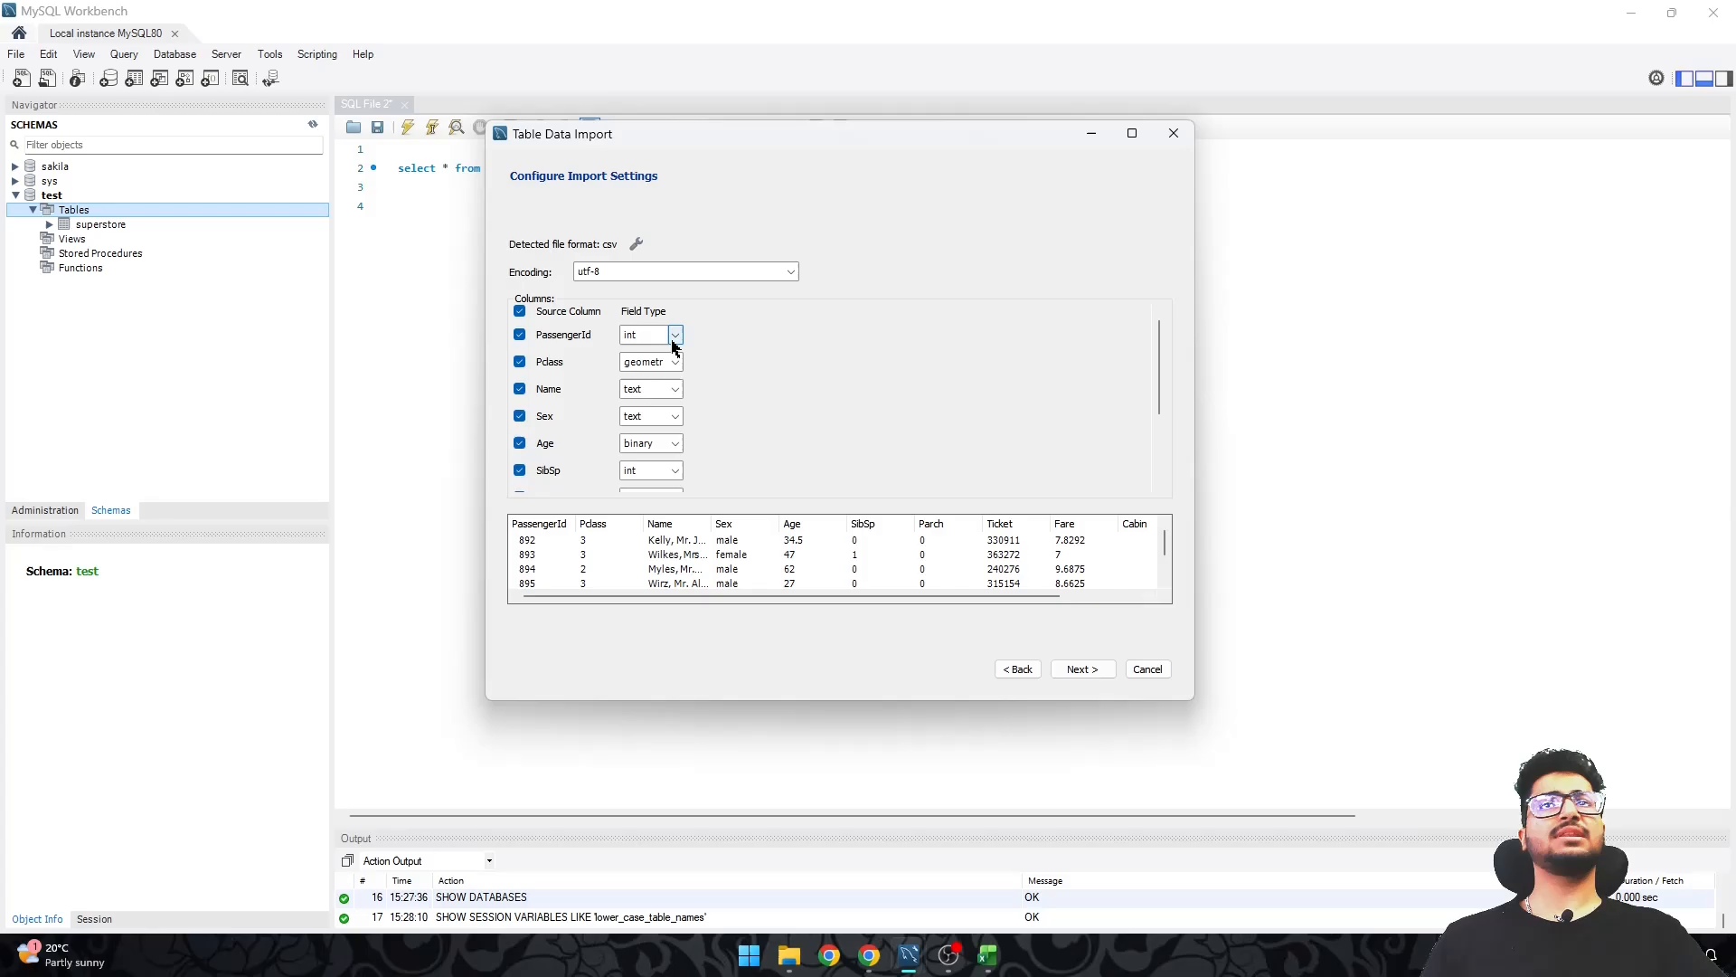
{"action": "scroll", "coordinate": [648, 419], "scroll_direction": "down", "scroll_amount": 2}
{"action": "scroll", "coordinate": [678, 409], "scroll_direction": "down", "scroll_amount": 3}
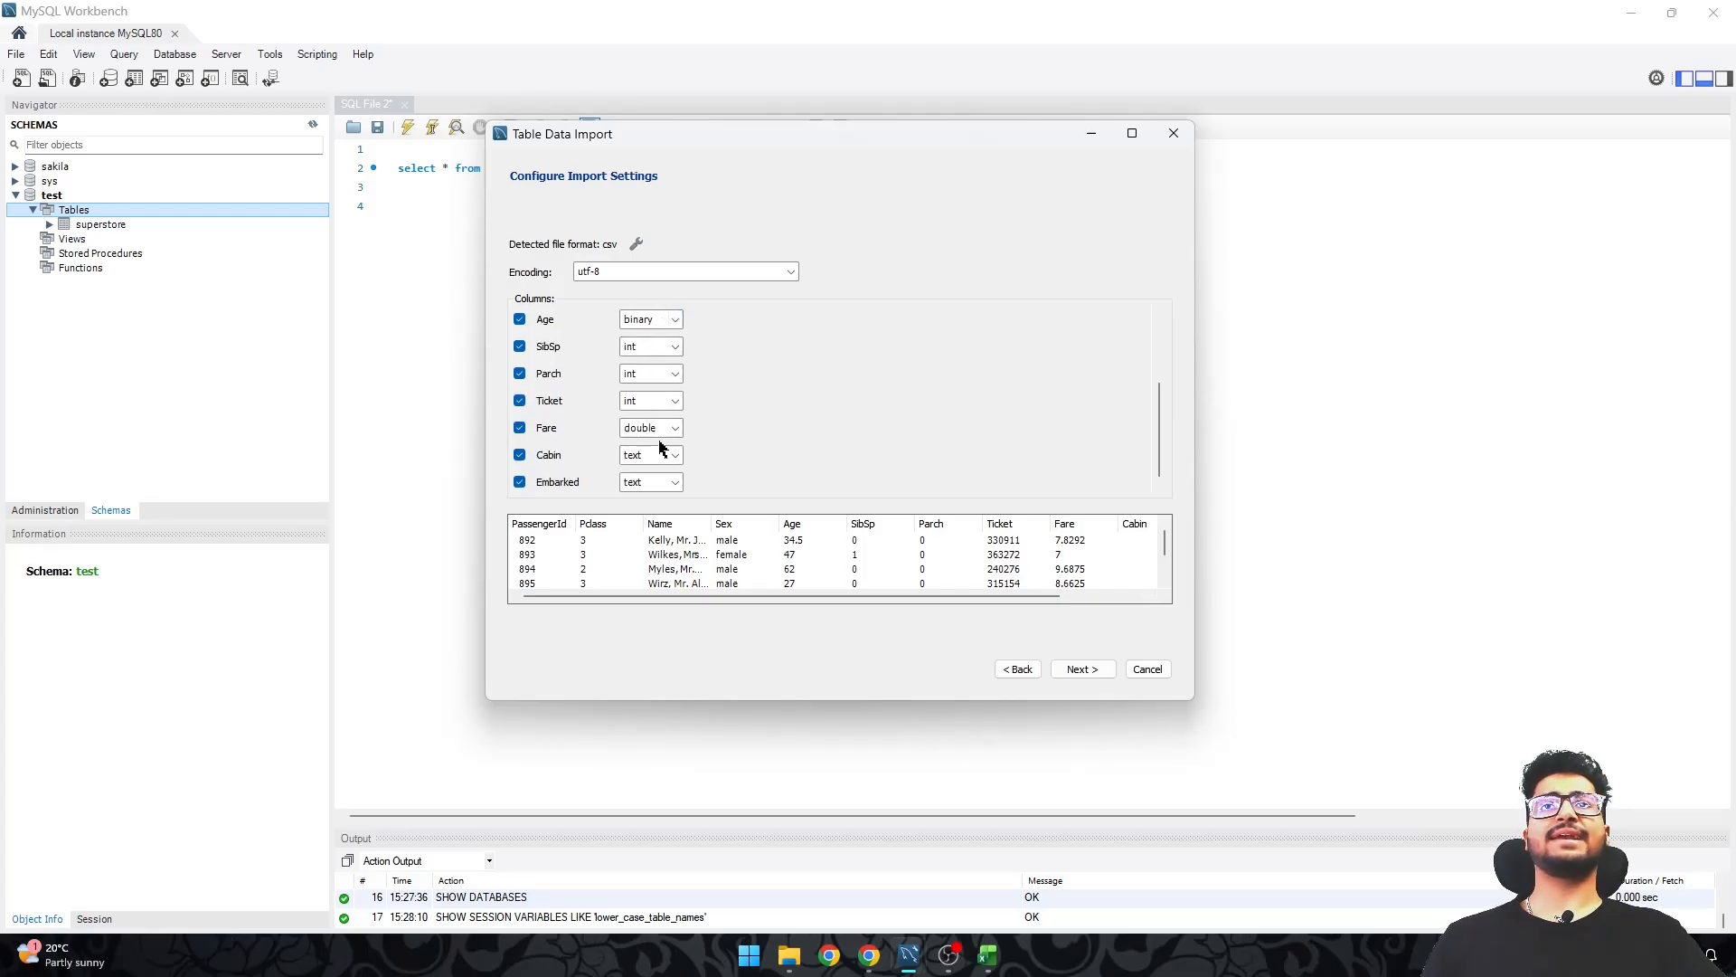
{"action": "scroll", "coordinate": [724, 398], "scroll_direction": "up", "scroll_amount": 5}
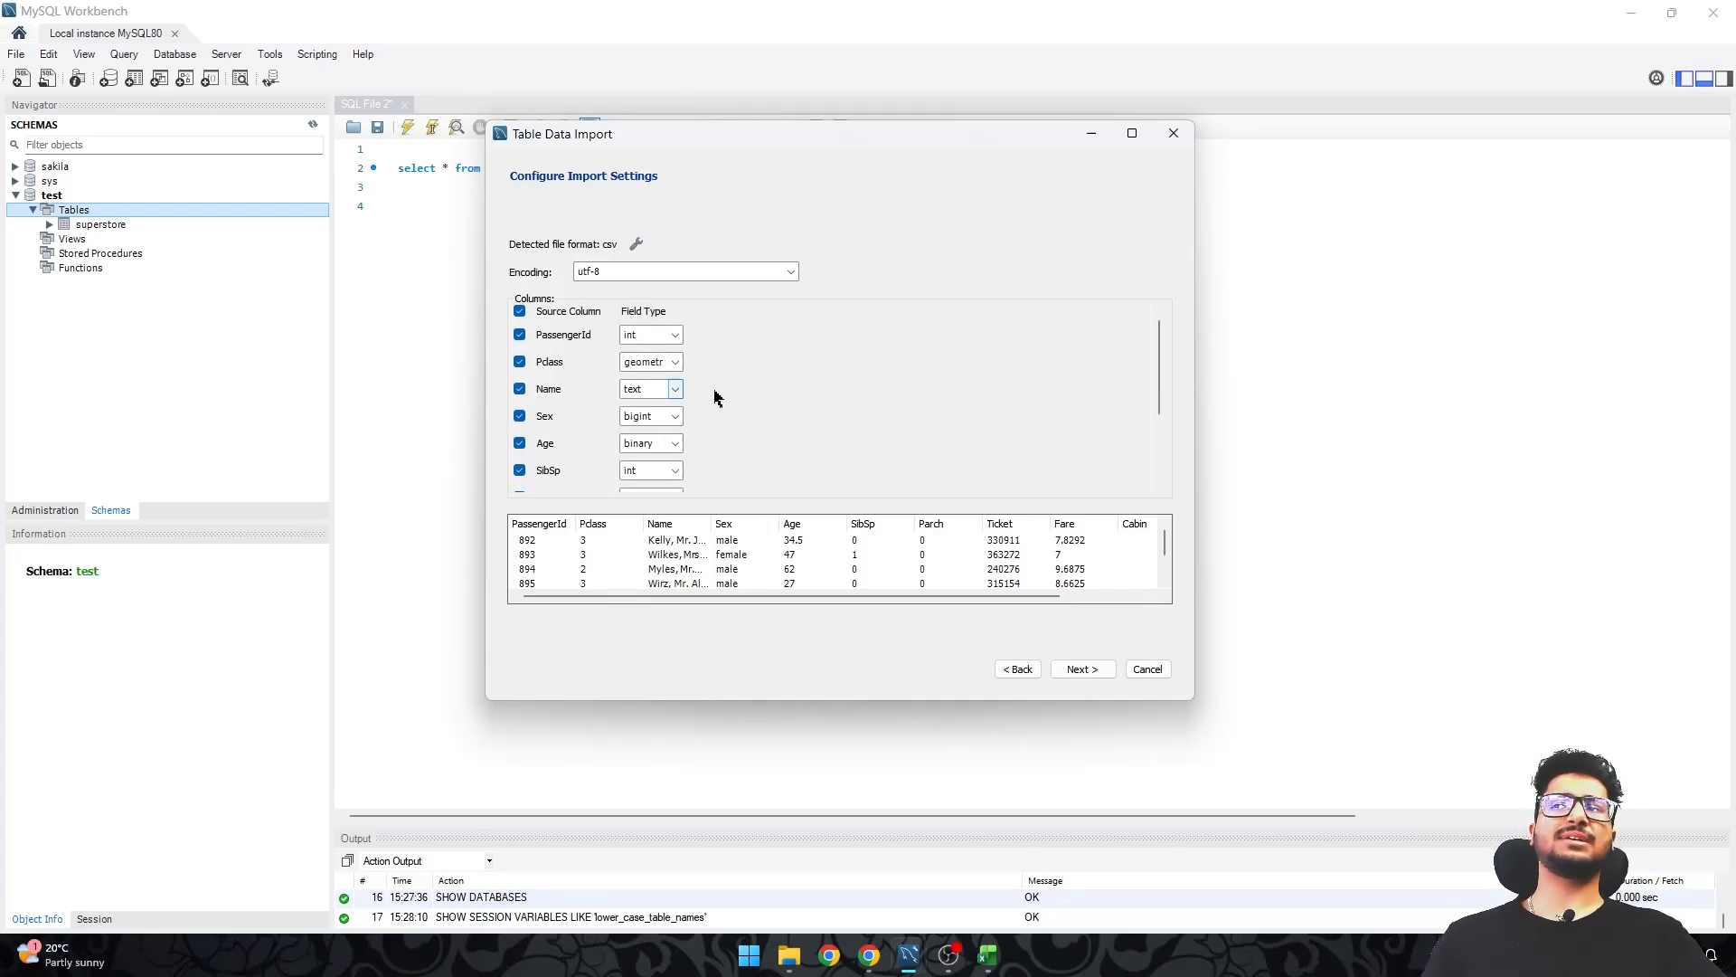
{"action": "left_click", "coordinate": [675, 335]}
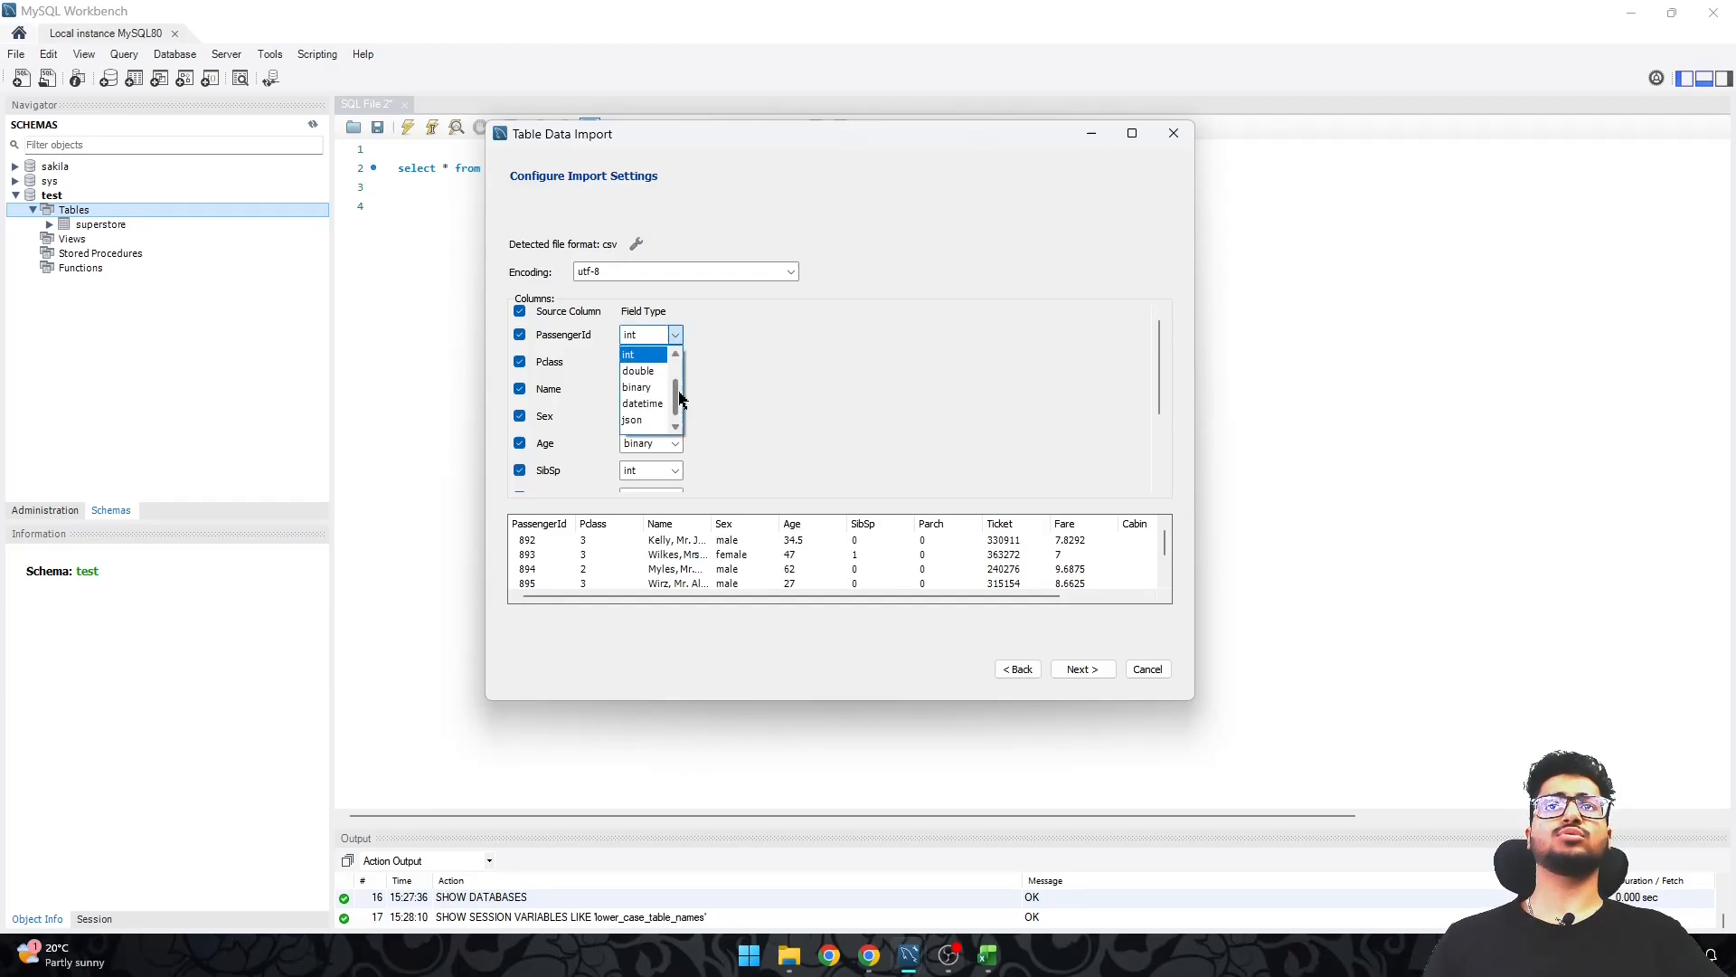
{"action": "left_click", "coordinate": [722, 411]}
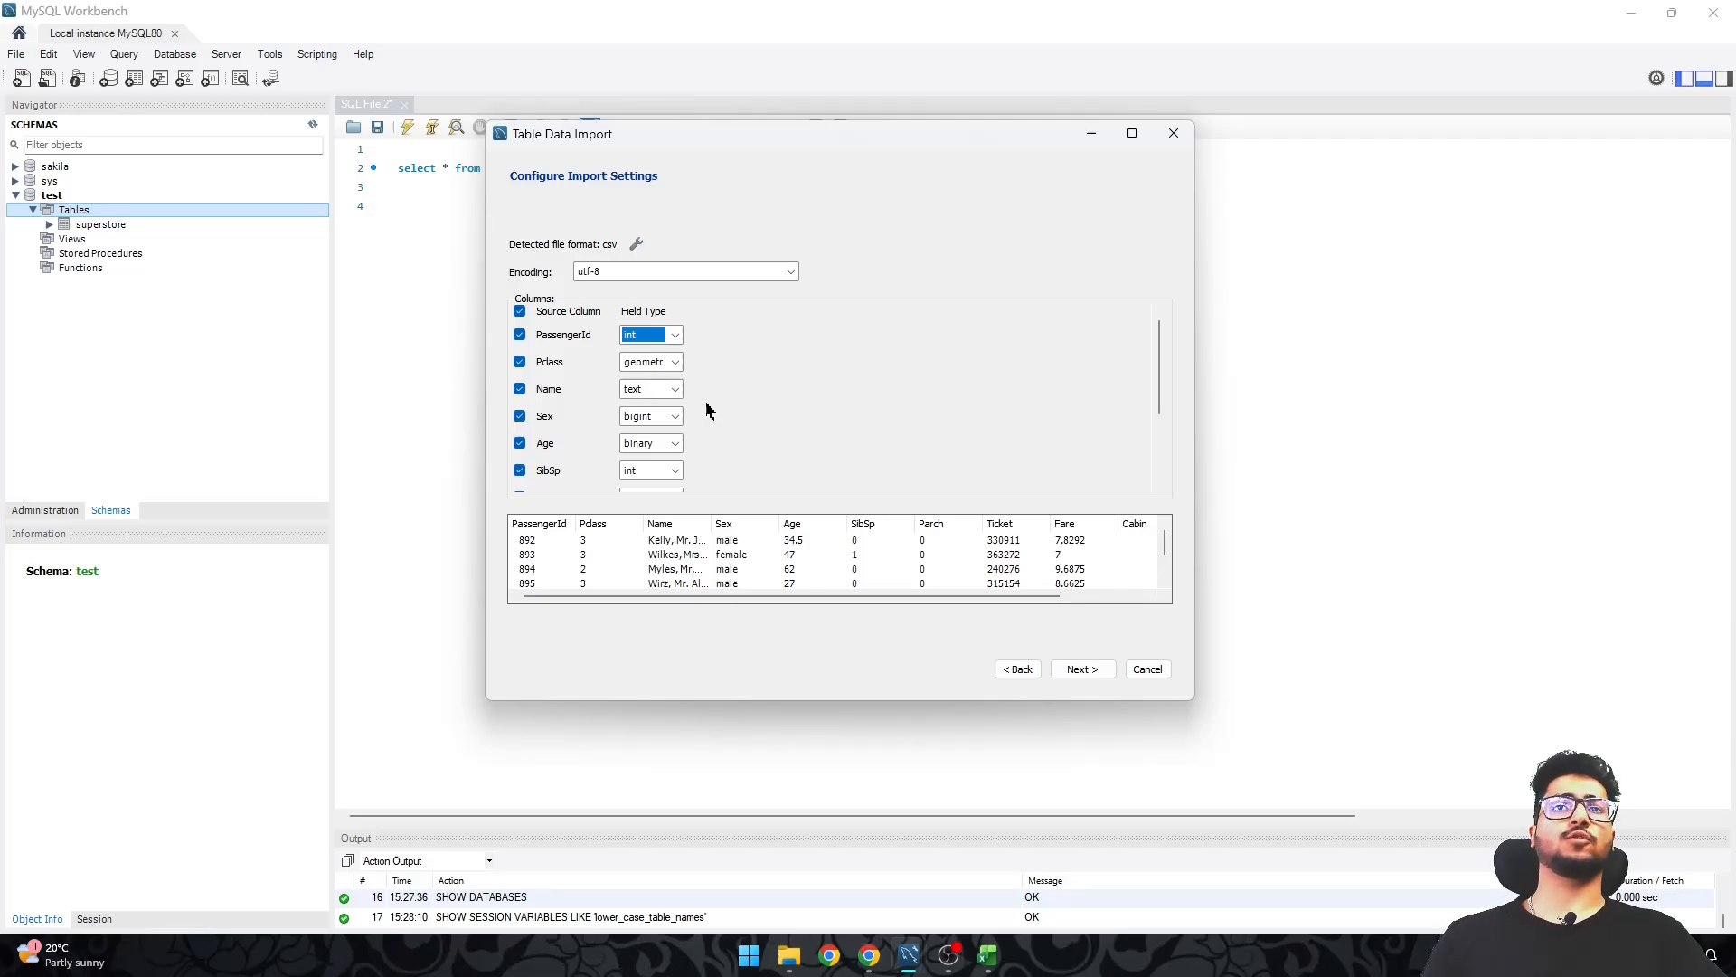
{"action": "scroll", "coordinate": [707, 411], "scroll_direction": "down", "scroll_amount": 2}
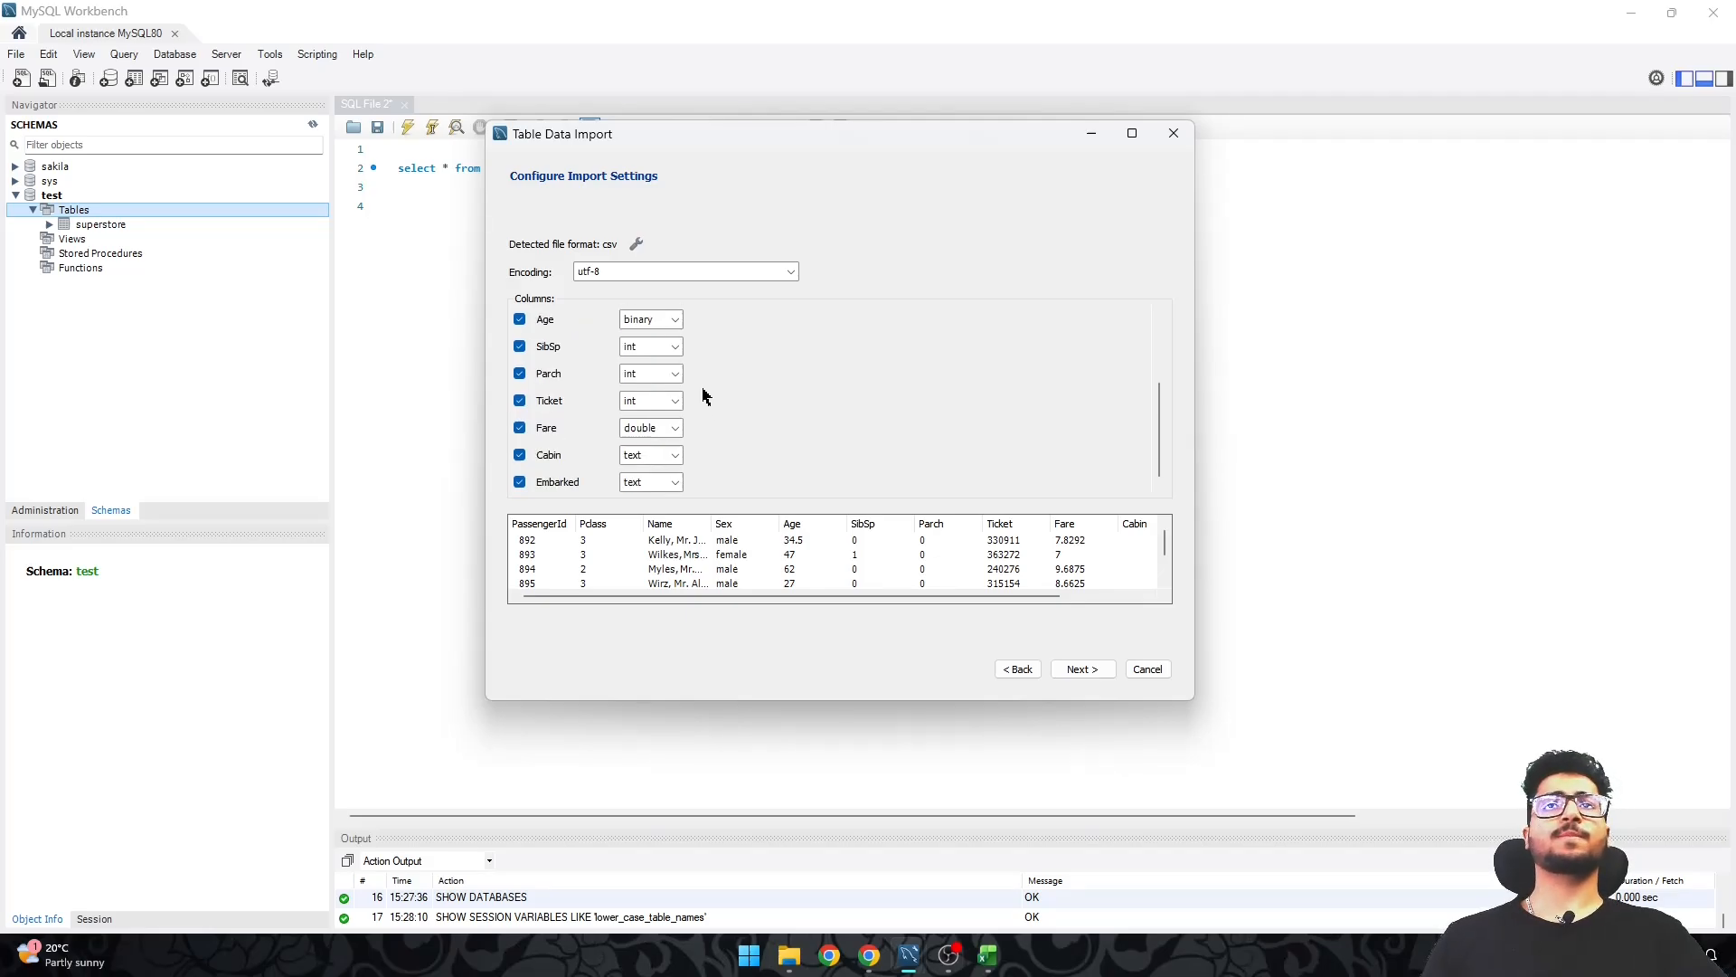
Run the import of titanic.csv, show its message log and finish the import
{"action": "left_click", "coordinate": [1084, 671]}
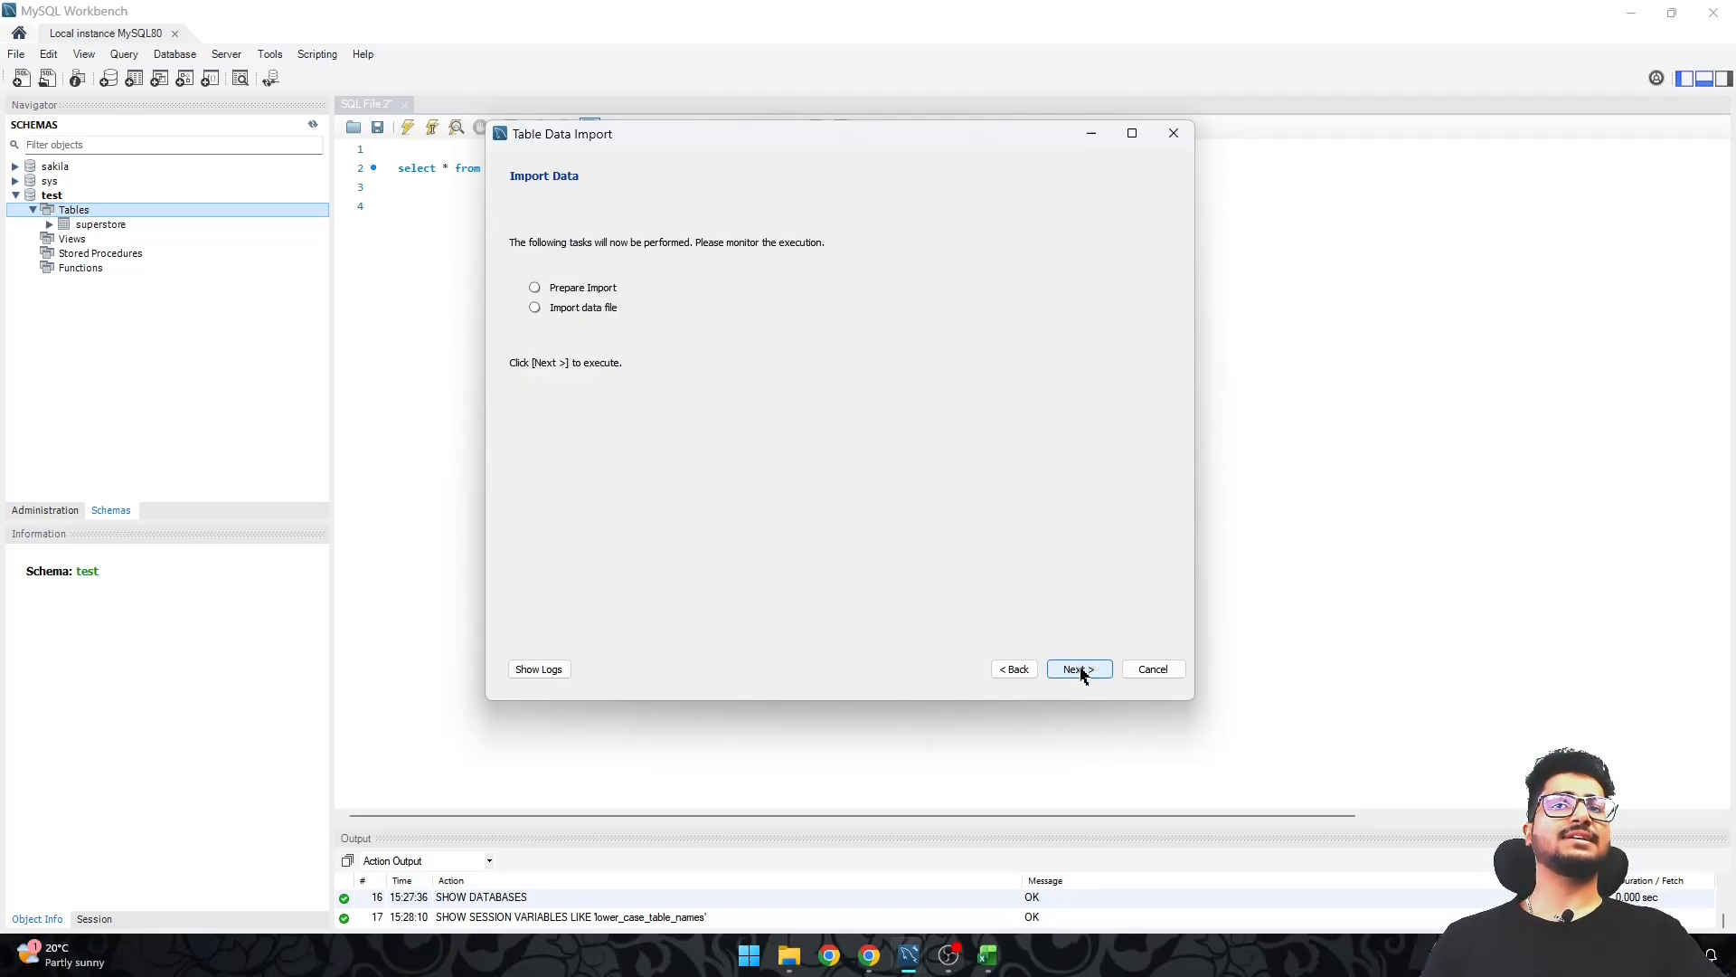
{"action": "left_click", "coordinate": [1081, 670]}
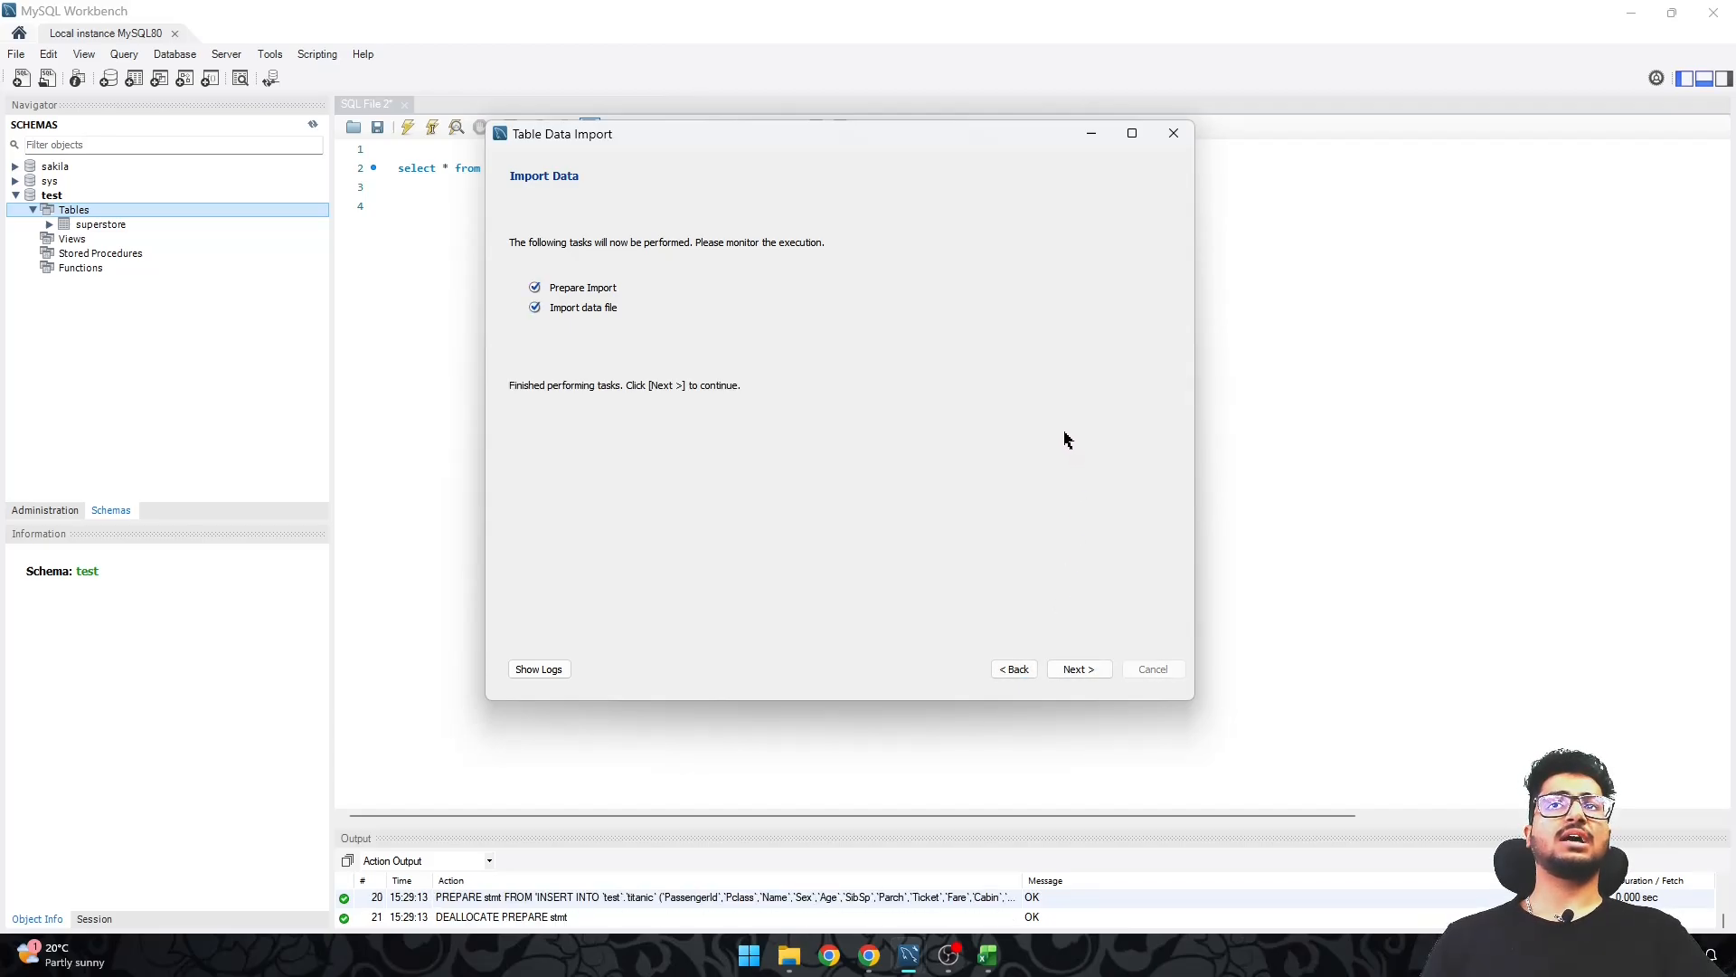
{"action": "left_click", "coordinate": [546, 669]}
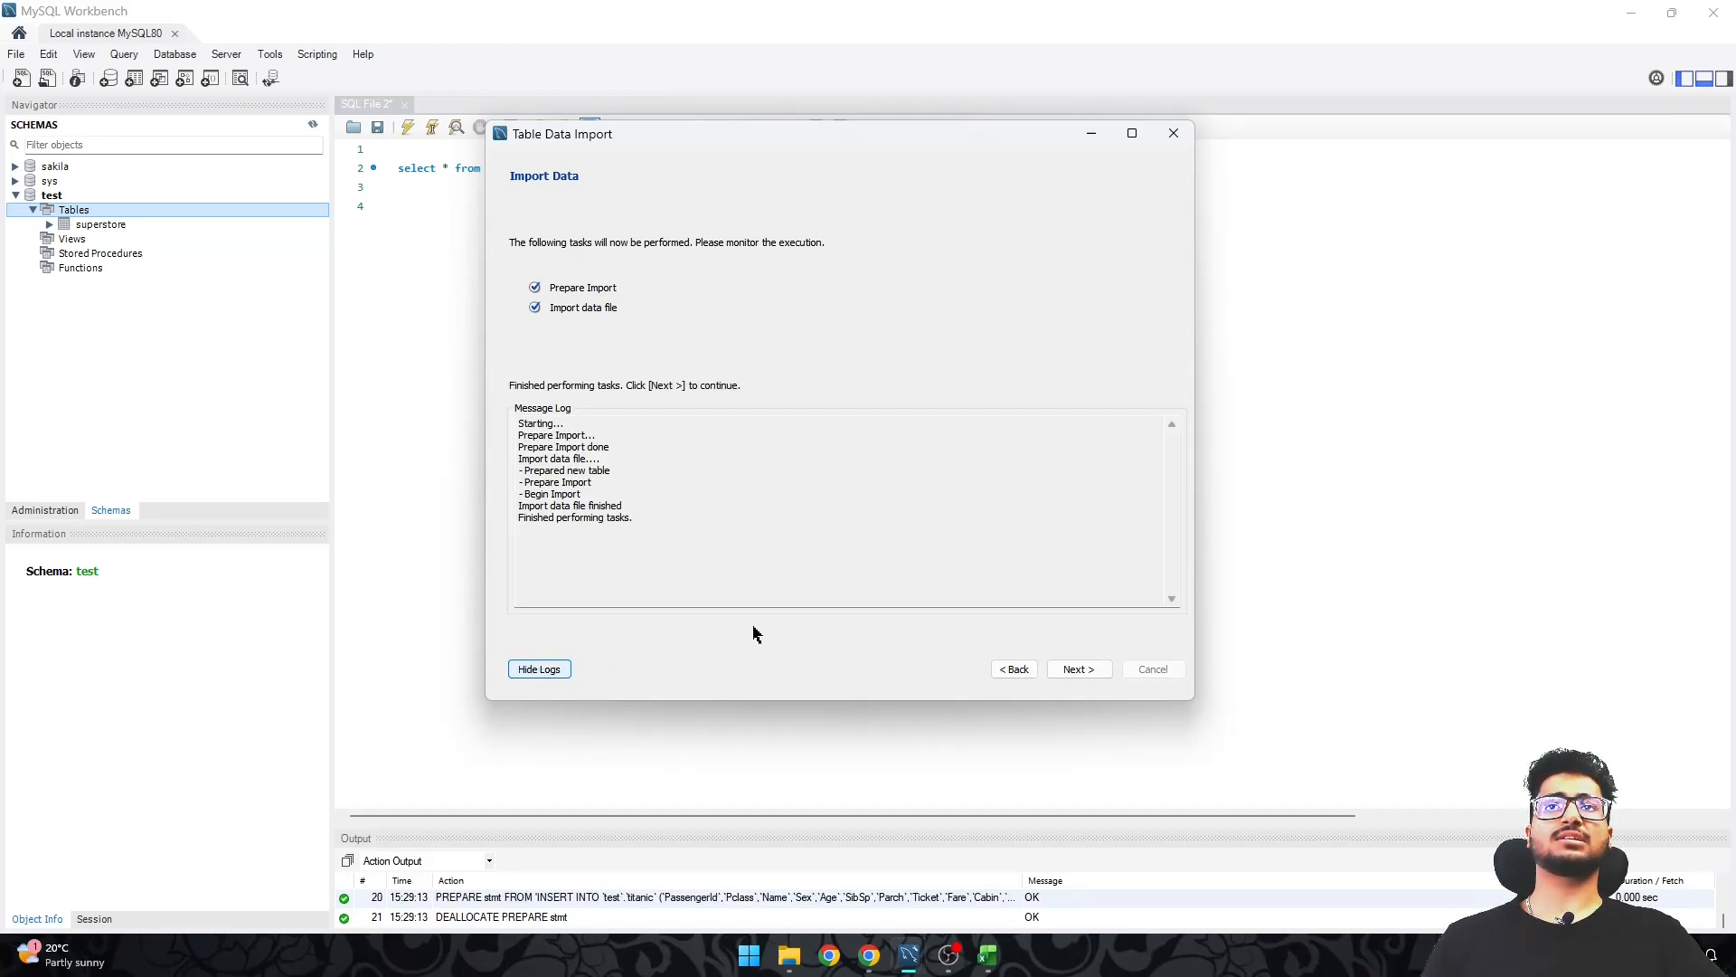
{"action": "left_click", "coordinate": [1088, 670]}
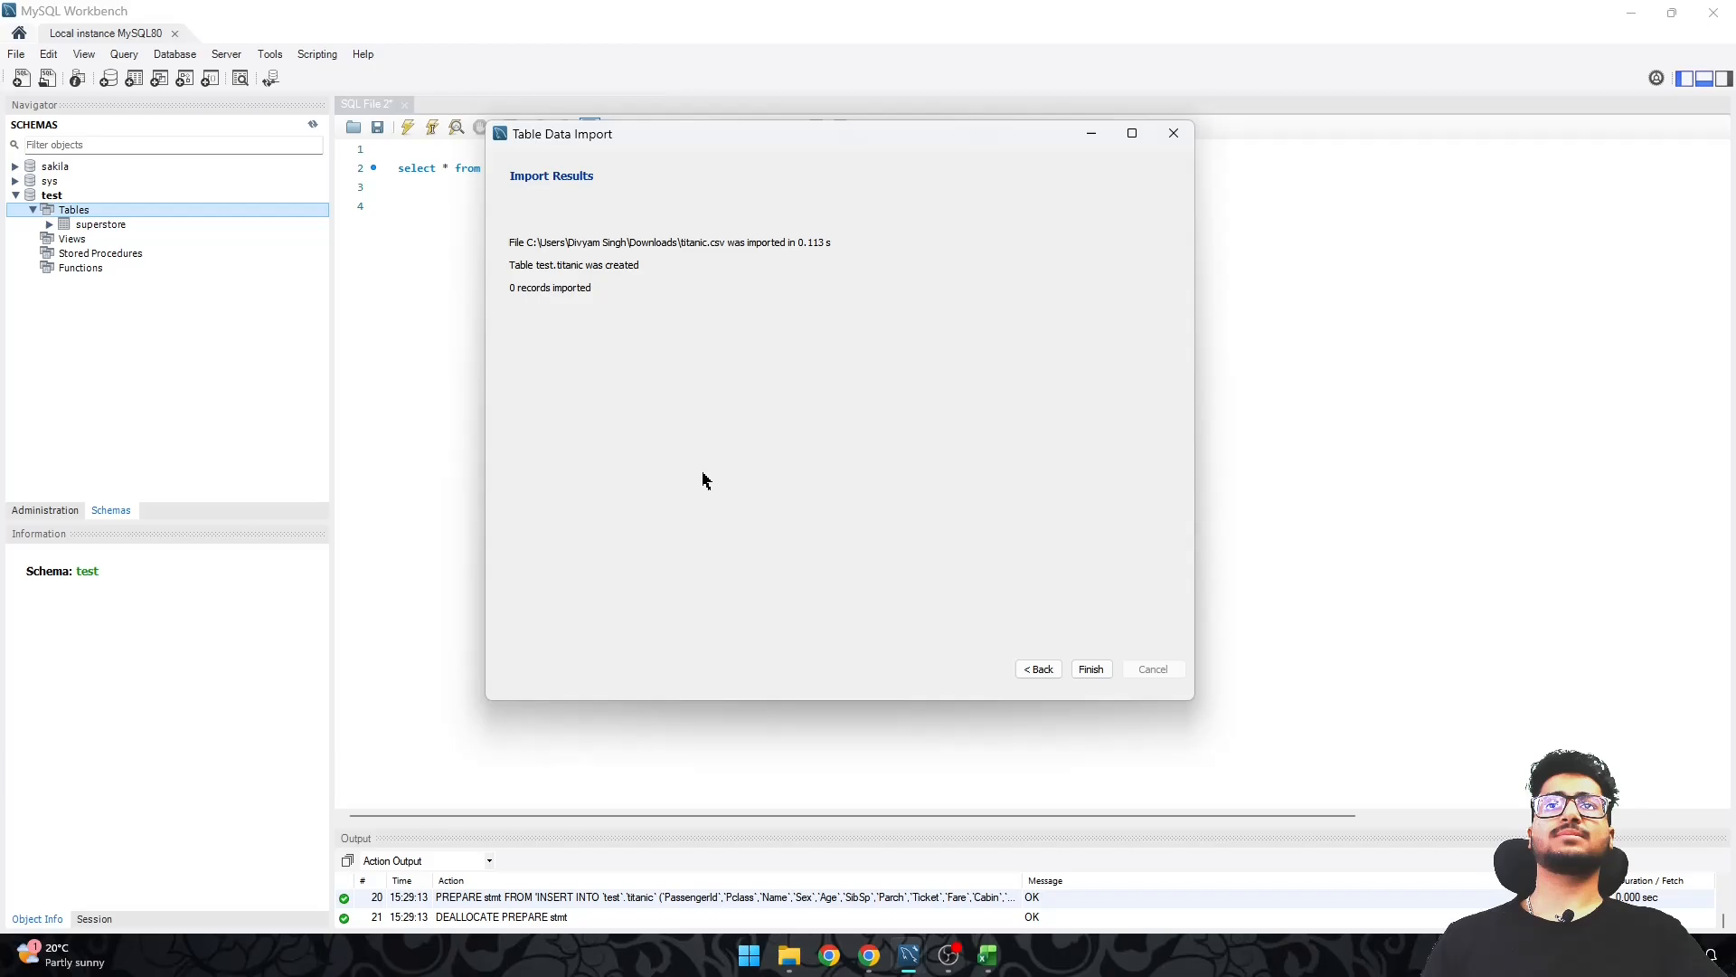
{"action": "left_click", "coordinate": [1085, 670]}
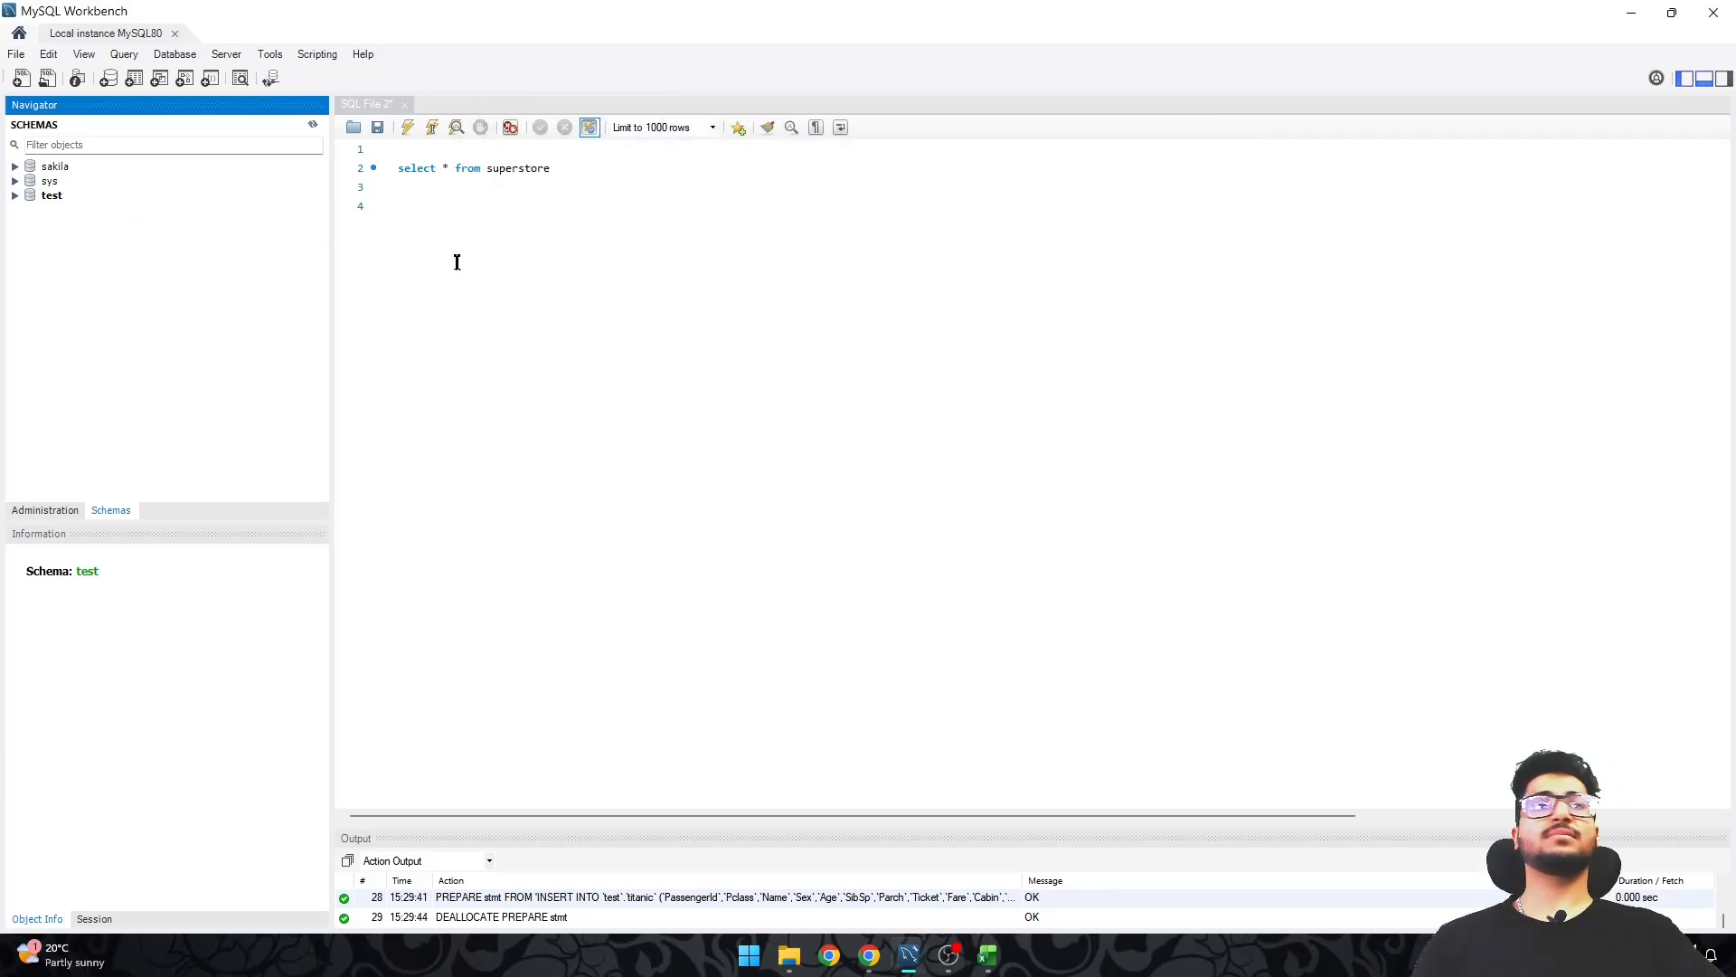
Refresh the schema list and examine the columns of the titanic table in the test schema
{"action": "left_click", "coordinate": [312, 124]}
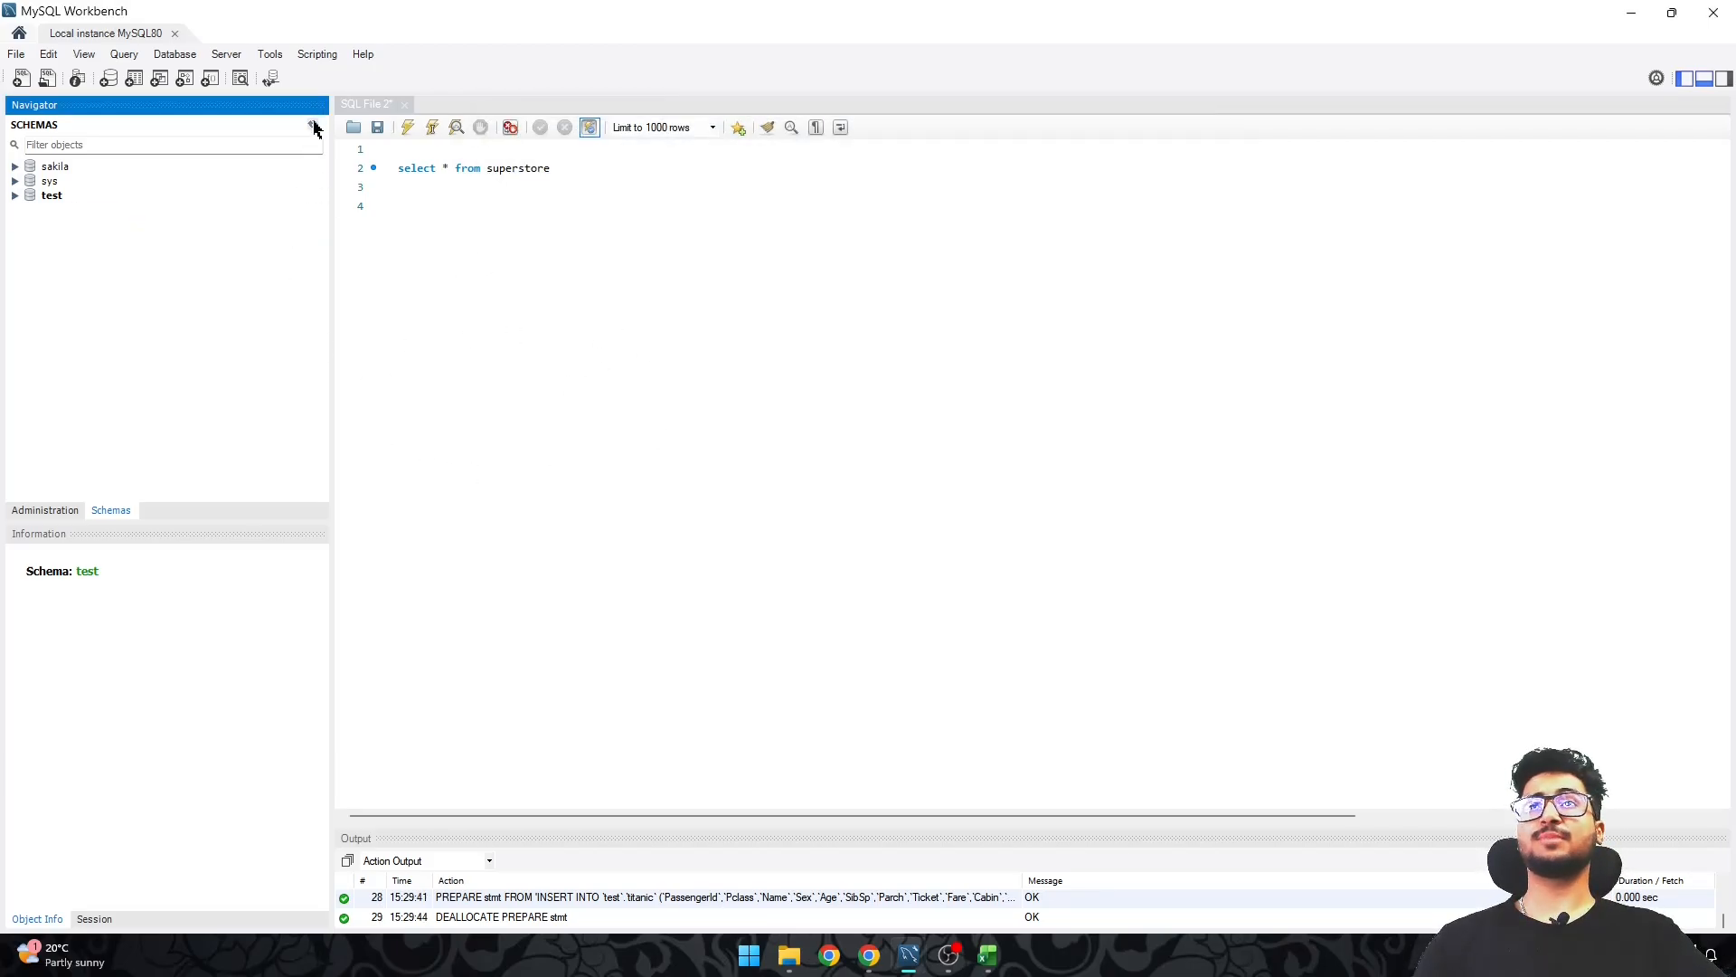
{"action": "left_click", "coordinate": [32, 210]}
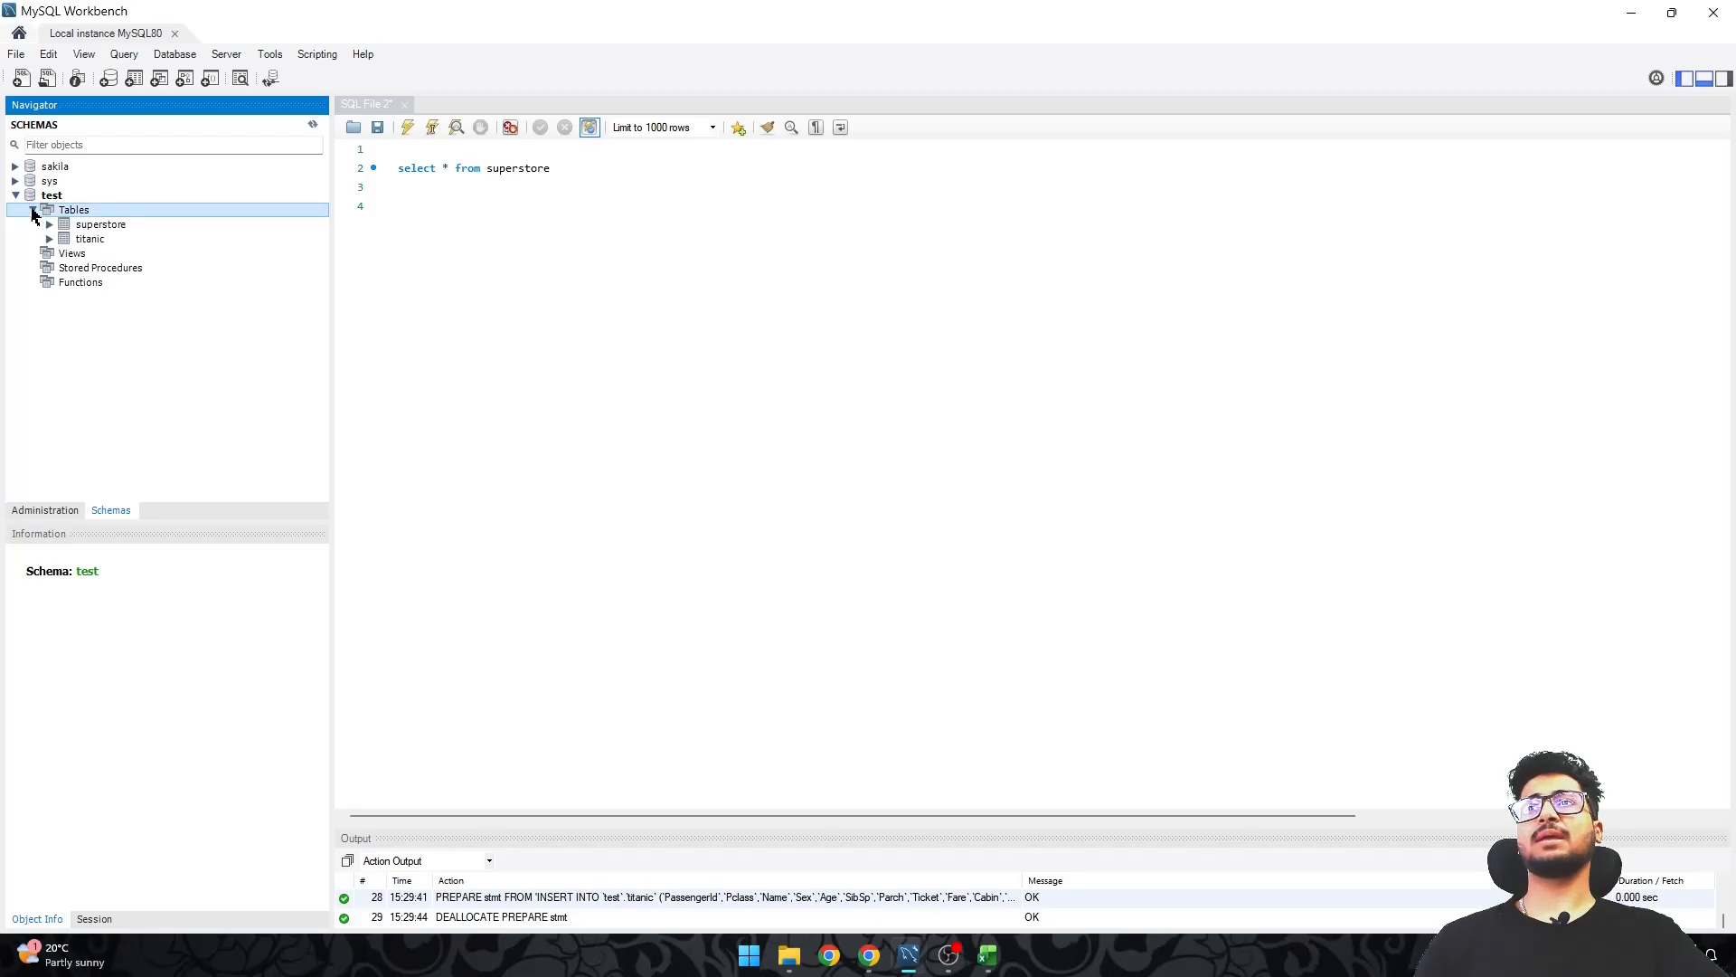
{"action": "left_click", "coordinate": [50, 239]}
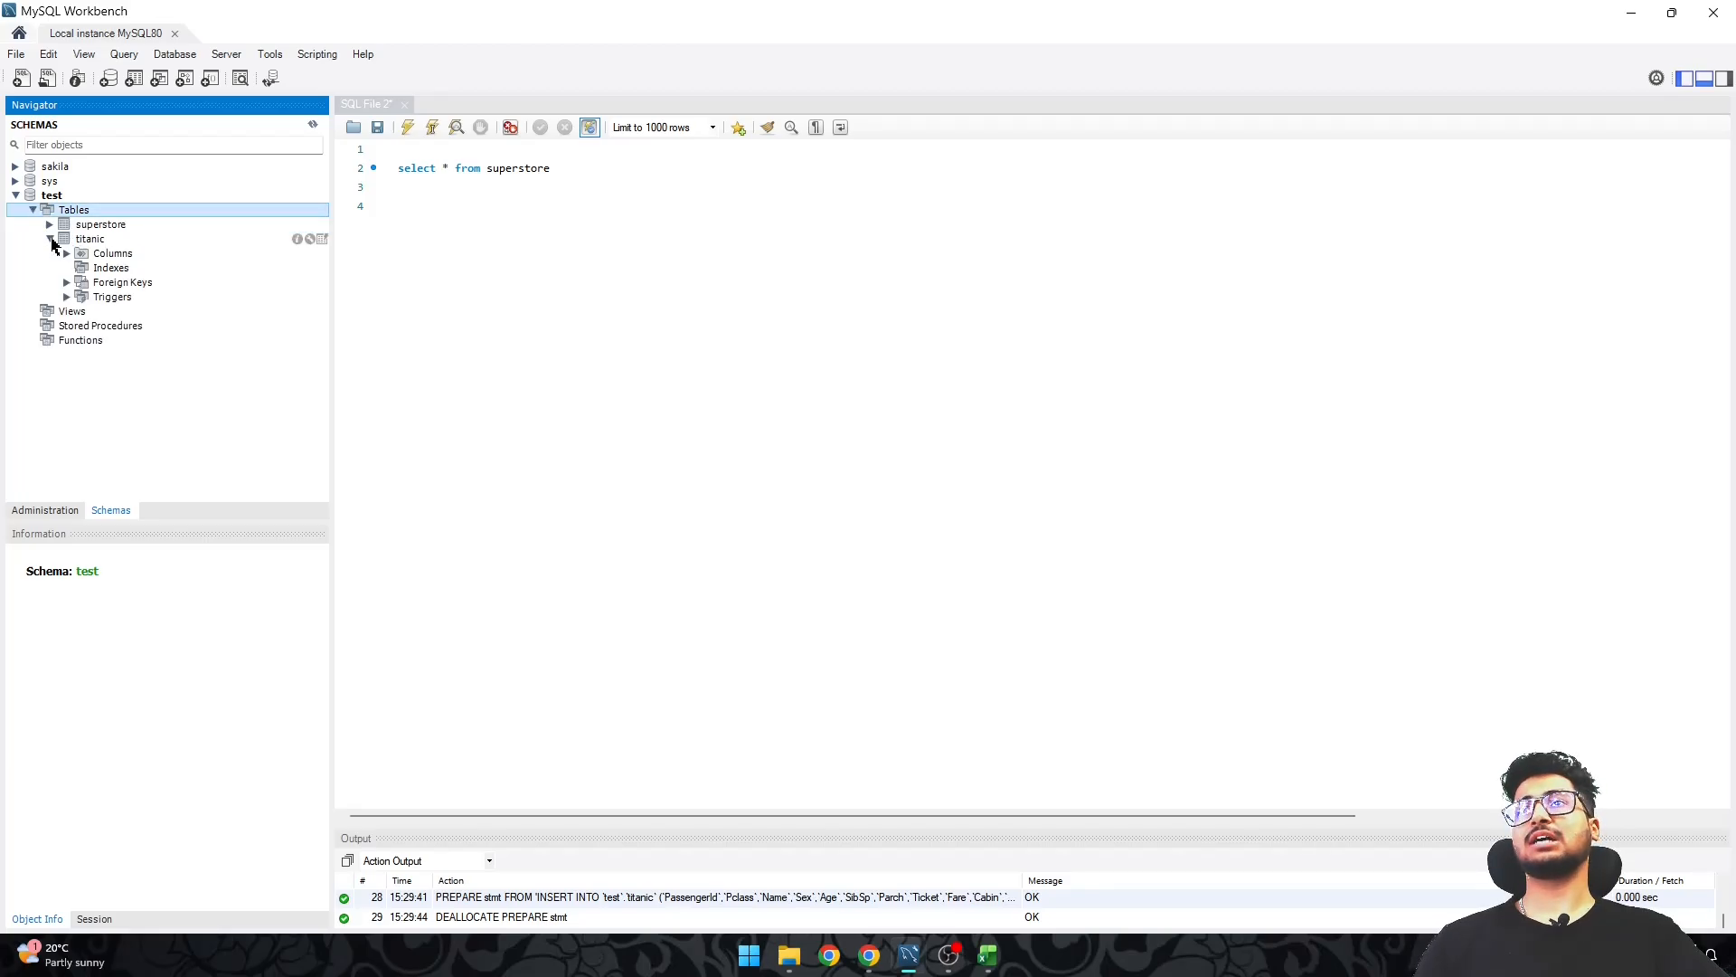
{"action": "left_click", "coordinate": [67, 254]}
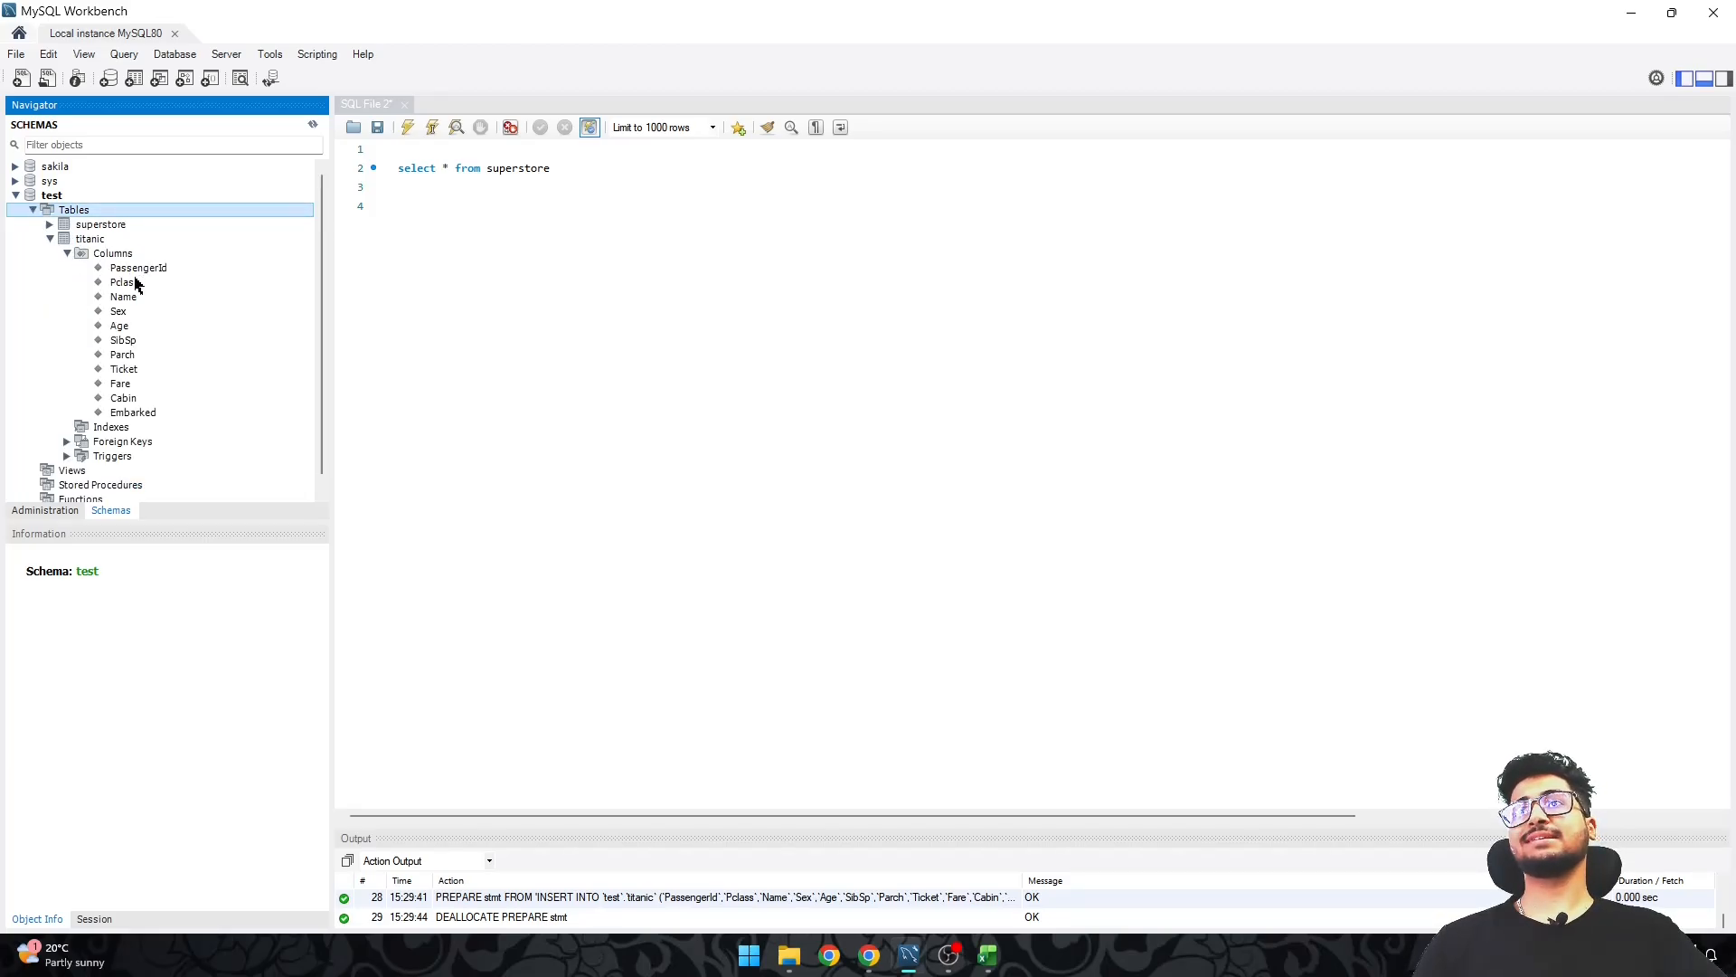
{"action": "left_click", "coordinate": [57, 257]}
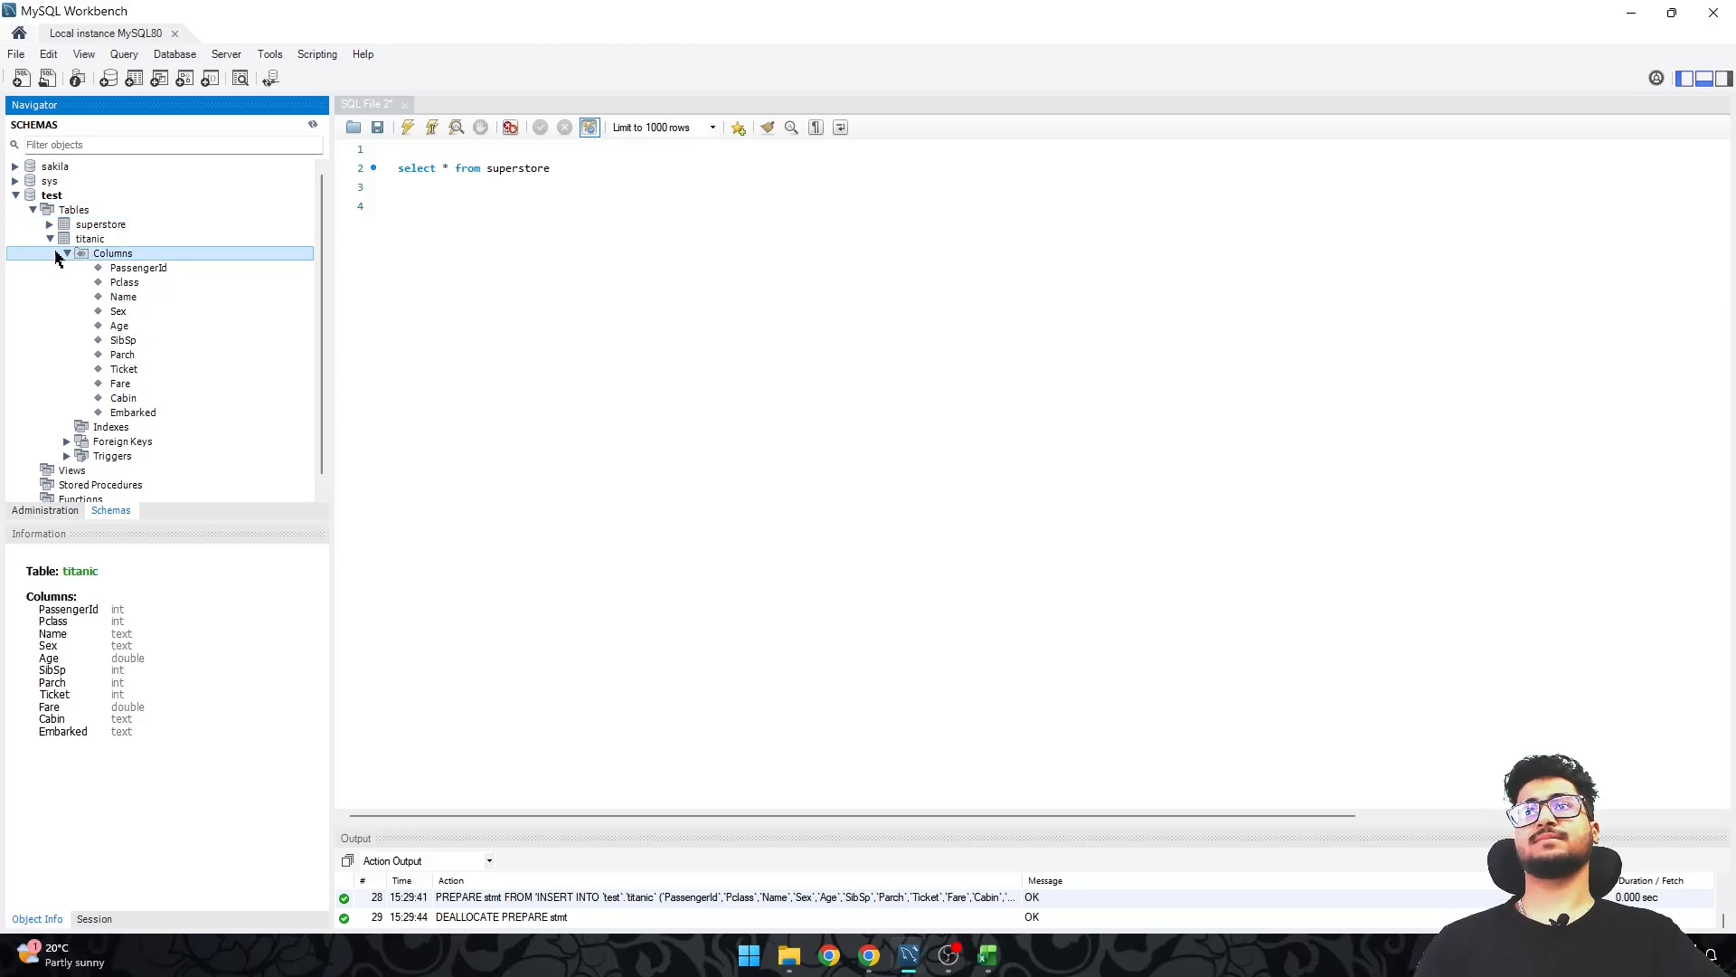